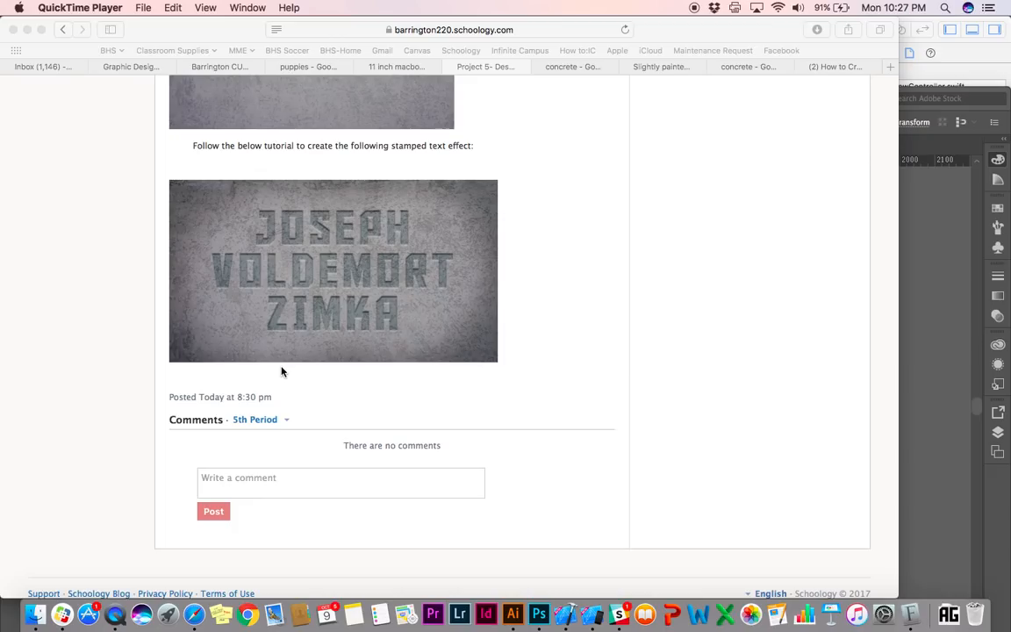
Read the Project 5 desktop wallpaper instructions, covering the document sizes, name composition, texture photo and stamped text example
{"action": "scroll", "coordinate": [281, 369], "scroll_direction": "up", "scroll_amount": 15}
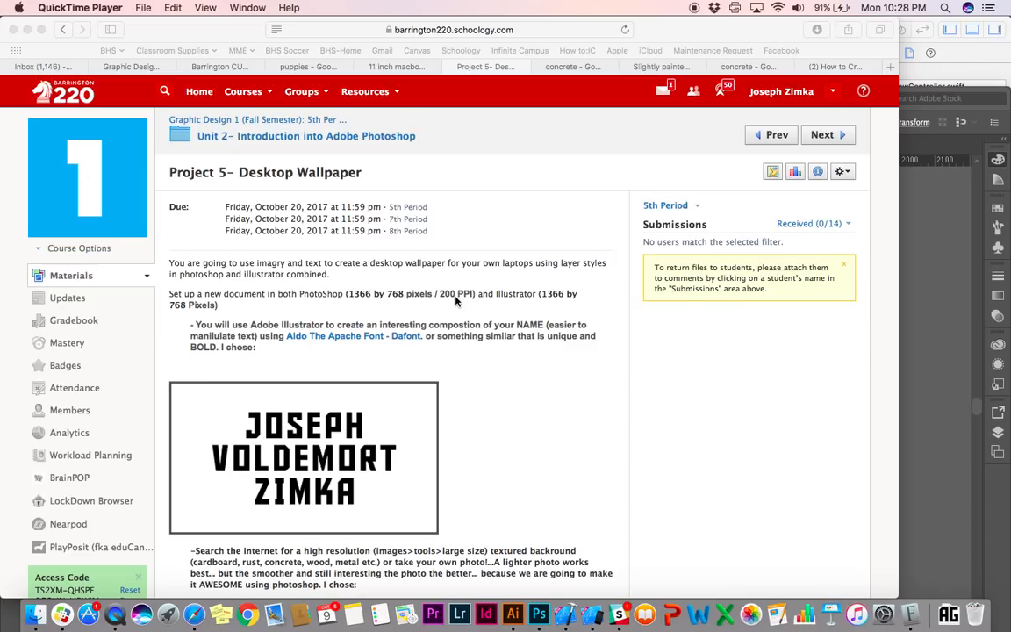
{"action": "scroll", "coordinate": [456, 302], "scroll_direction": "down", "scroll_amount": 9}
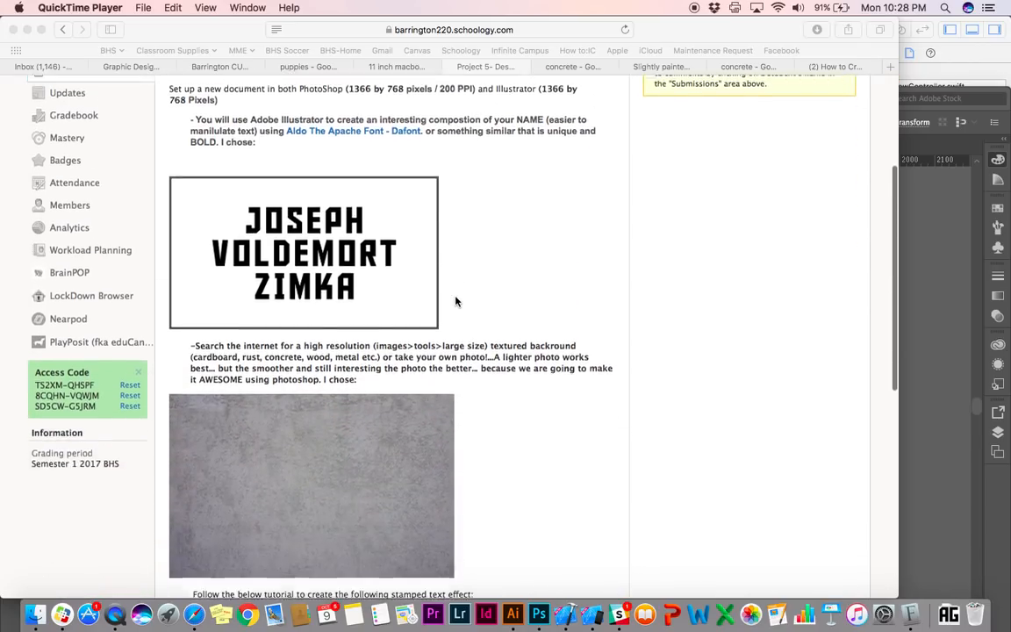
{"action": "scroll", "coordinate": [455, 301], "scroll_direction": "down", "scroll_amount": 1}
{"action": "scroll", "coordinate": [455, 301], "scroll_direction": "up", "scroll_amount": 1}
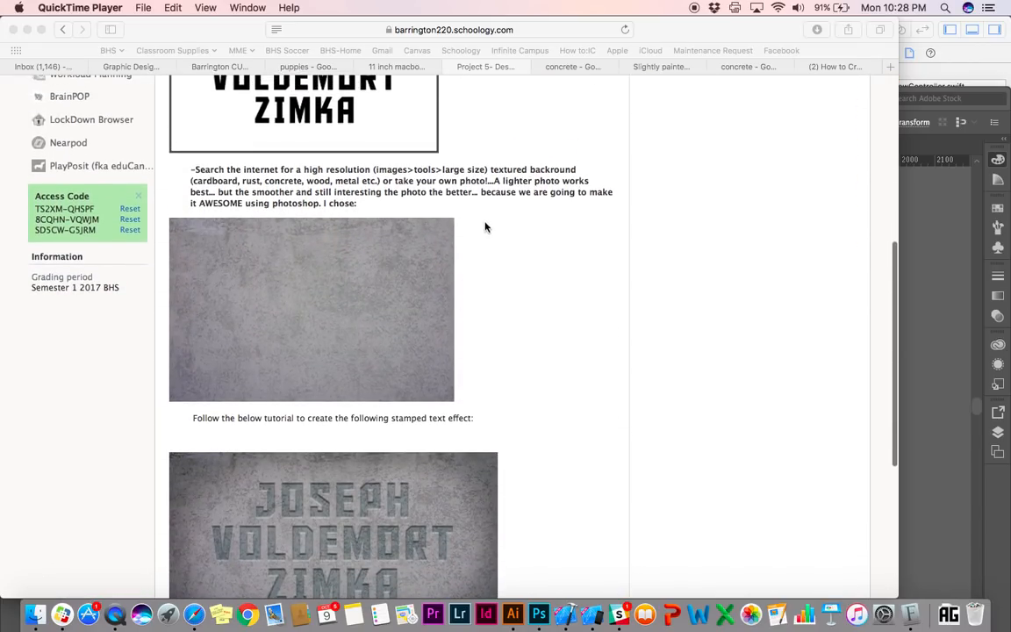
{"action": "scroll", "coordinate": [396, 290], "scroll_direction": "up", "scroll_amount": 5}
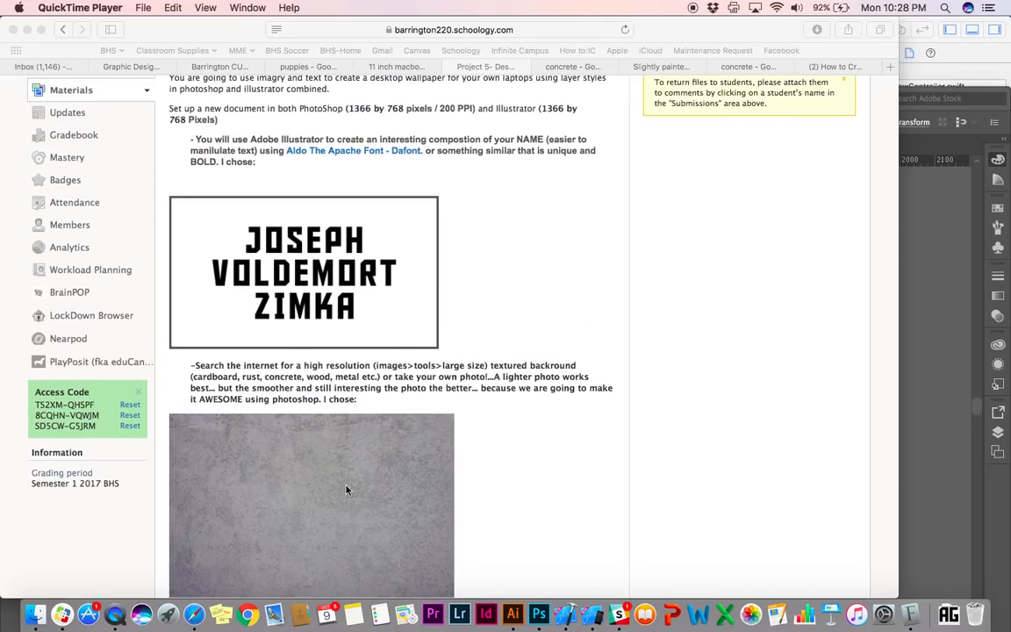
{"action": "scroll", "coordinate": [318, 491], "scroll_direction": "down", "scroll_amount": 1}
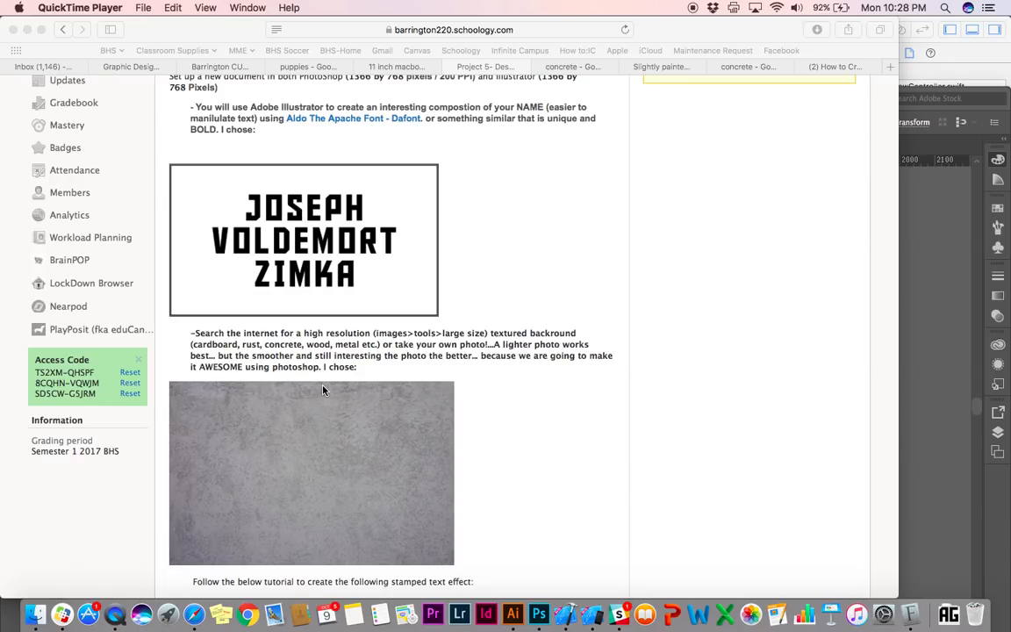
{"action": "scroll", "coordinate": [322, 390], "scroll_direction": "down", "scroll_amount": 2}
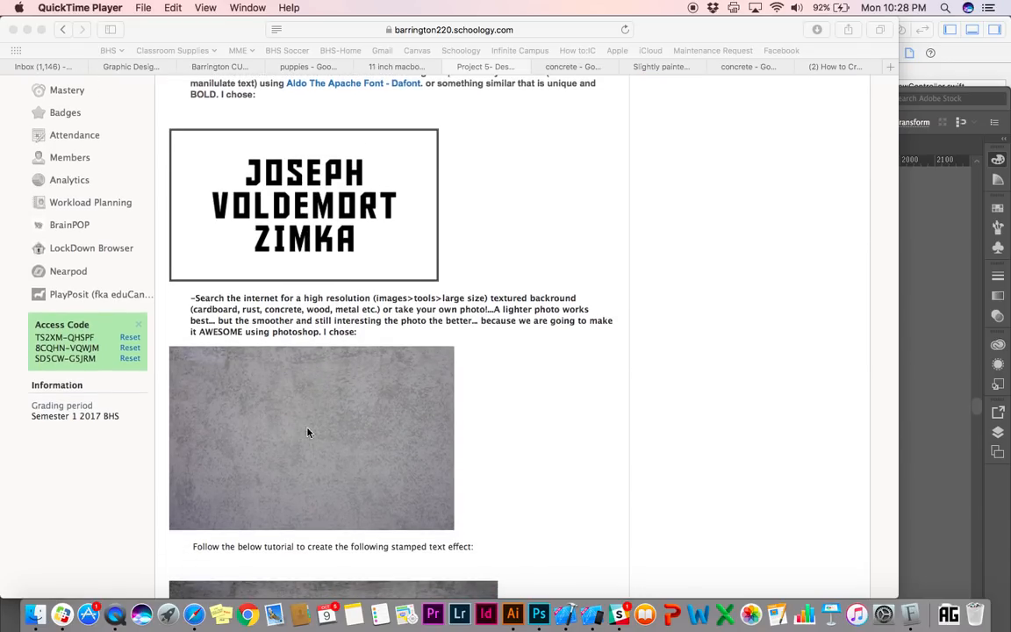
Switch to Illustrator and set the name text's leading to 170 pt and its tracking to 105
{"action": "left_click", "coordinate": [513, 614]}
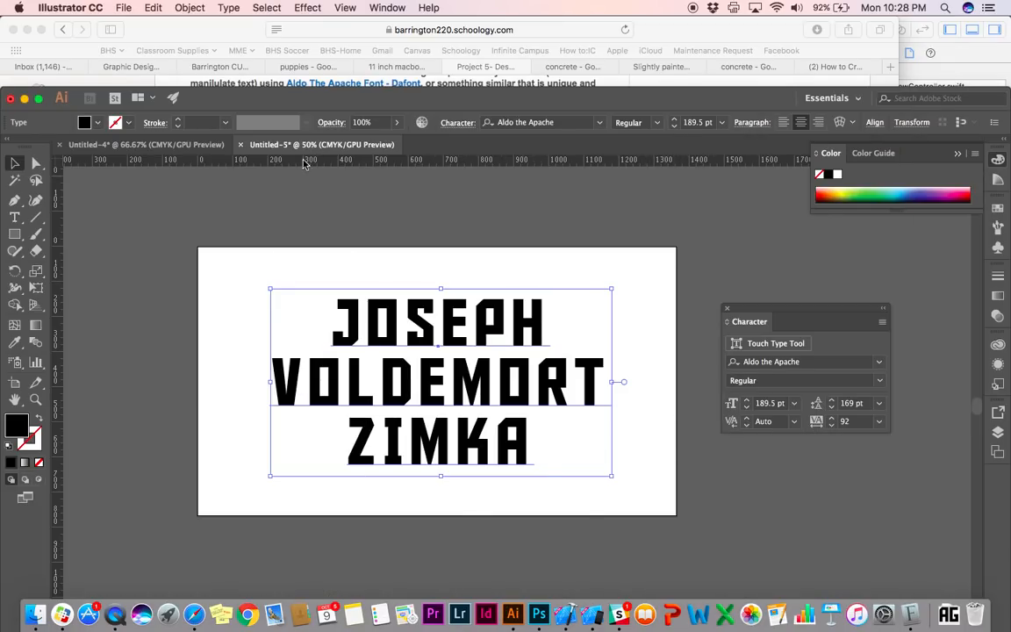
{"action": "left_click", "coordinate": [15, 382]}
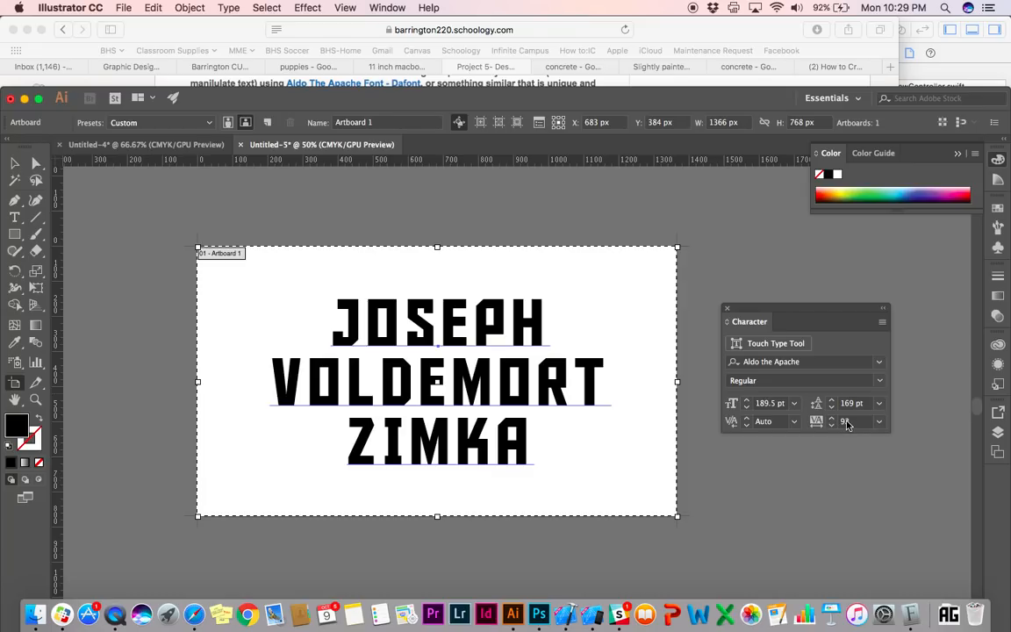
{"action": "scroll", "coordinate": [848, 424], "scroll_direction": "down", "scroll_amount": 5}
{"action": "scroll", "coordinate": [848, 424], "scroll_direction": "up", "scroll_amount": 20}
{"action": "scroll", "coordinate": [848, 425], "scroll_direction": "down", "scroll_amount": 6}
{"action": "scroll", "coordinate": [849, 411], "scroll_direction": "down", "scroll_amount": 11}
{"action": "scroll", "coordinate": [850, 412], "scroll_direction": "up", "scroll_amount": 12}
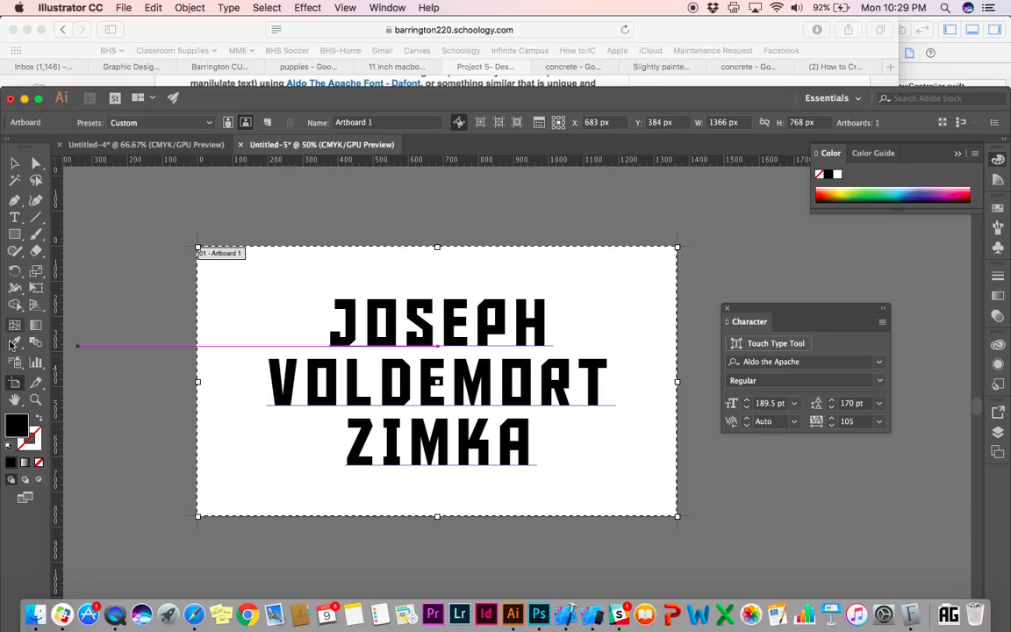
Copy the three-line name text on the artboard and switch to Photoshop
{"action": "left_click", "coordinate": [14, 163]}
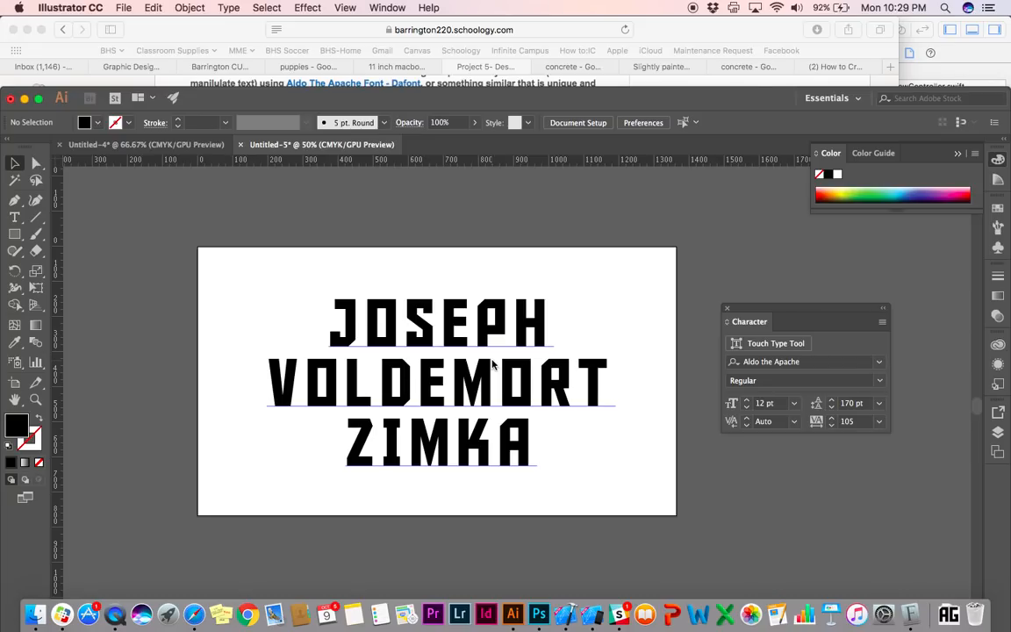
{"action": "left_click", "coordinate": [494, 364]}
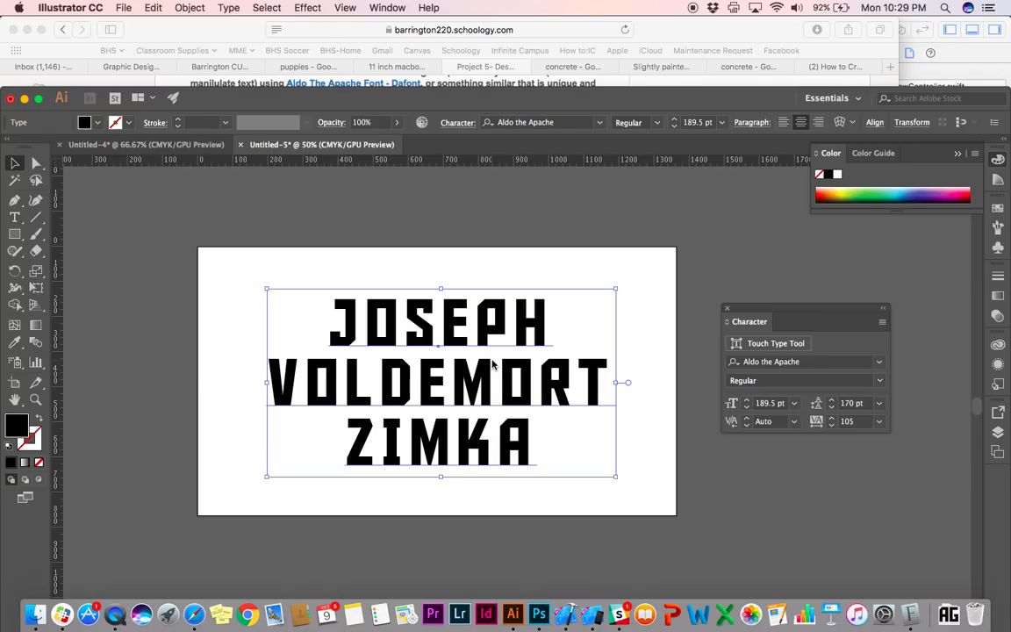
{"action": "left_click", "coordinate": [539, 615]}
{"action": "key", "text": "super+s"}
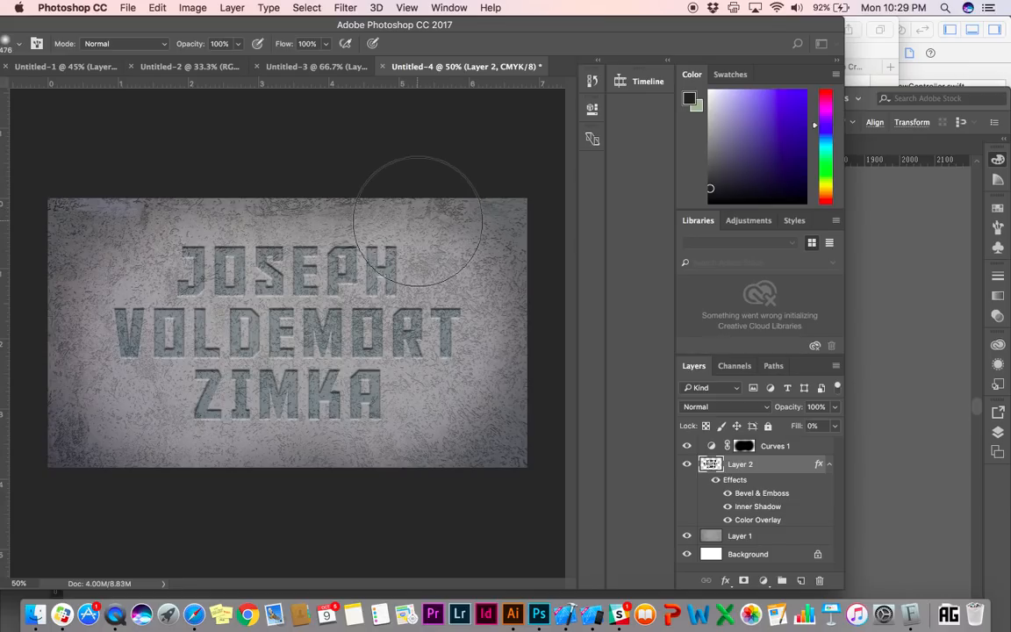
Create a new Photoshop document of 1366 × 768 pixels at 200 pixels/inch, checking the size against the Illustrator artboard
{"action": "key", "text": "super+n"}
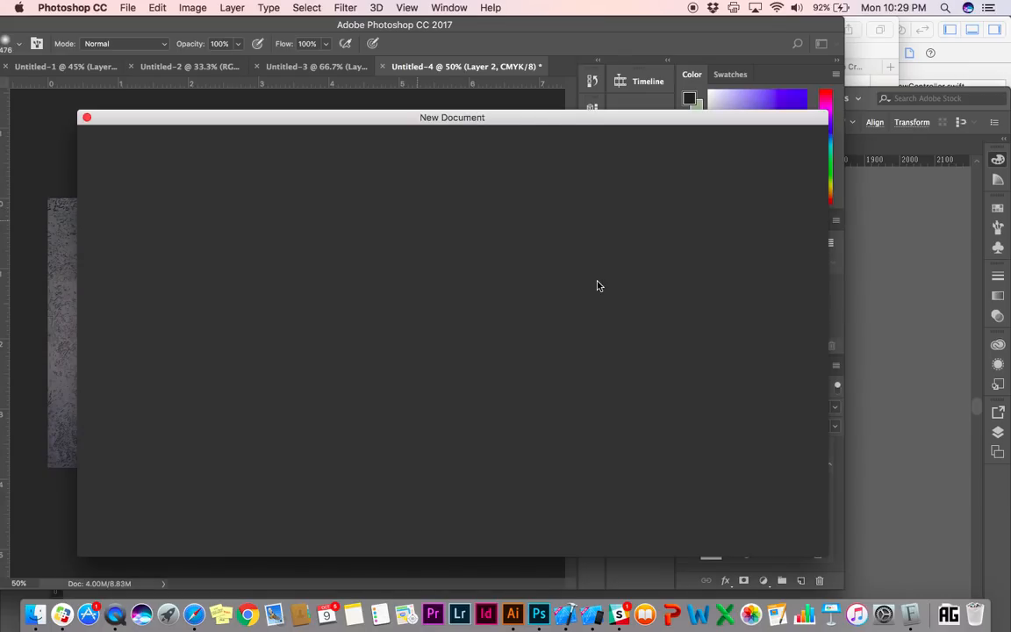
{"action": "double_click", "coordinate": [655, 245]}
{"action": "type", "text": "1366"}
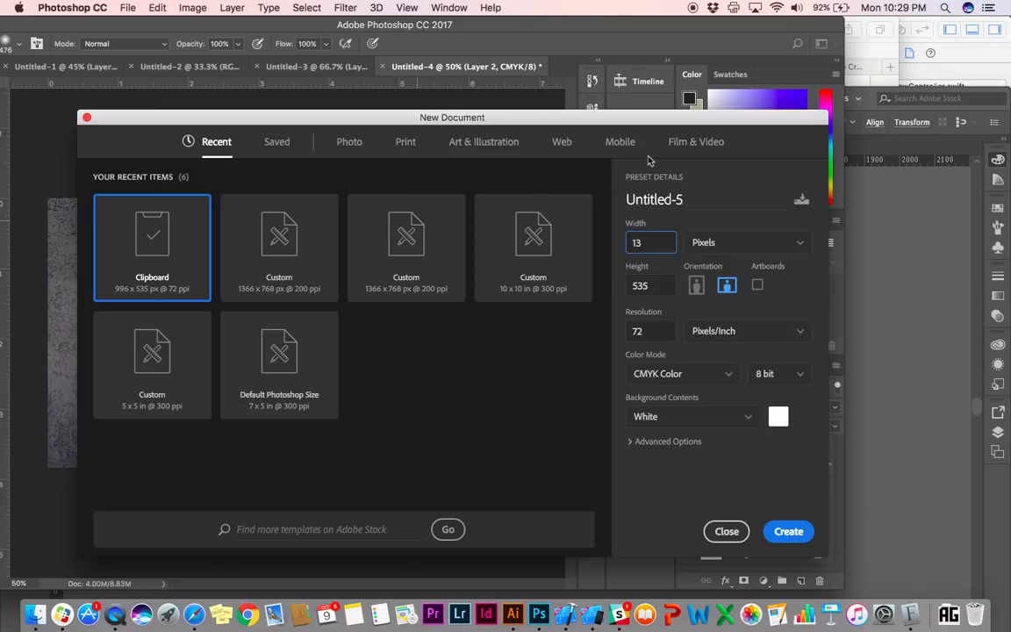
{"action": "left_click", "coordinate": [913, 182]}
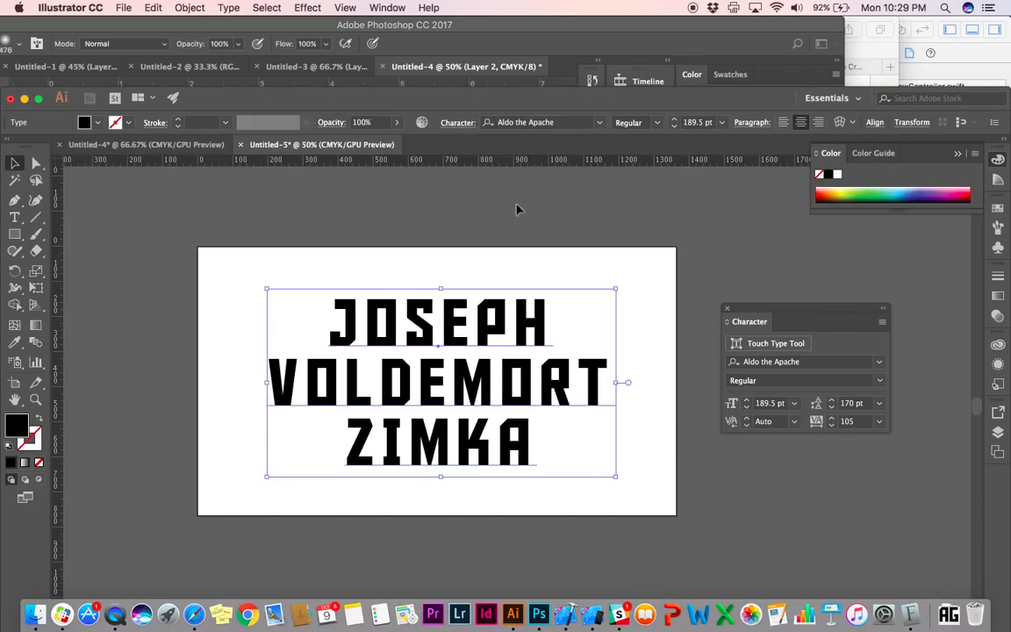
{"action": "left_click", "coordinate": [14, 382]}
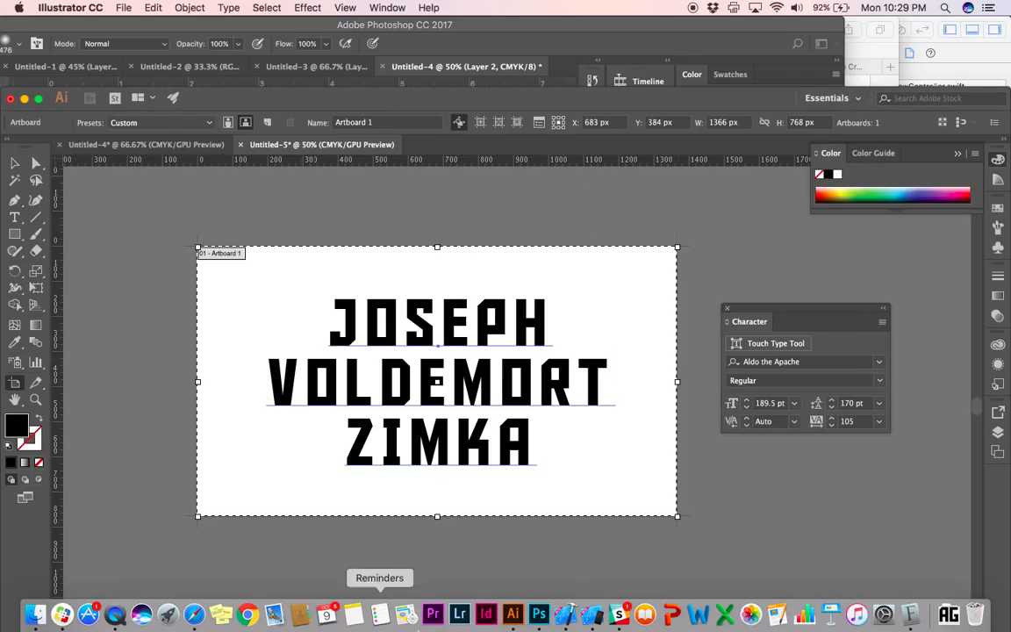
{"action": "left_click", "coordinate": [537, 615]}
{"action": "left_click", "coordinate": [659, 286]}
{"action": "type", "text": "768"}
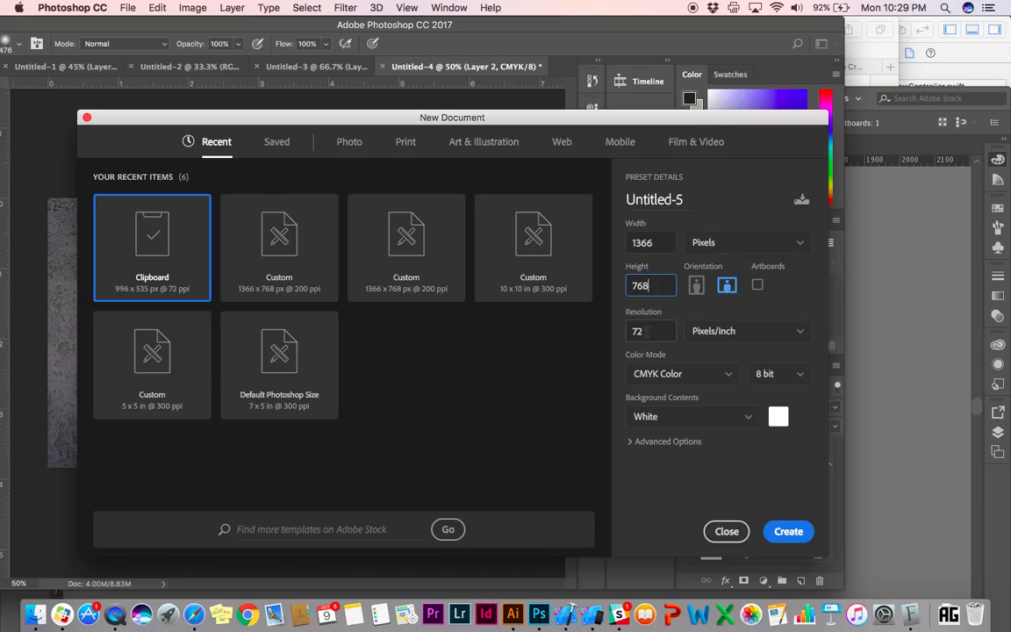
{"action": "key", "text": "Tab"}
{"action": "type", "text": "200"}
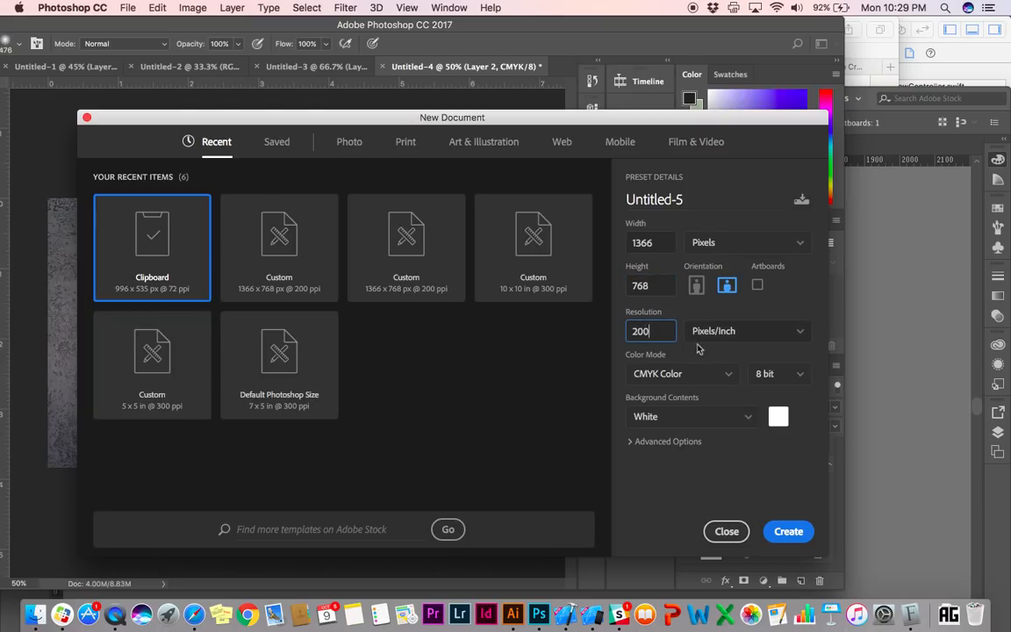
{"action": "left_click", "coordinate": [786, 534]}
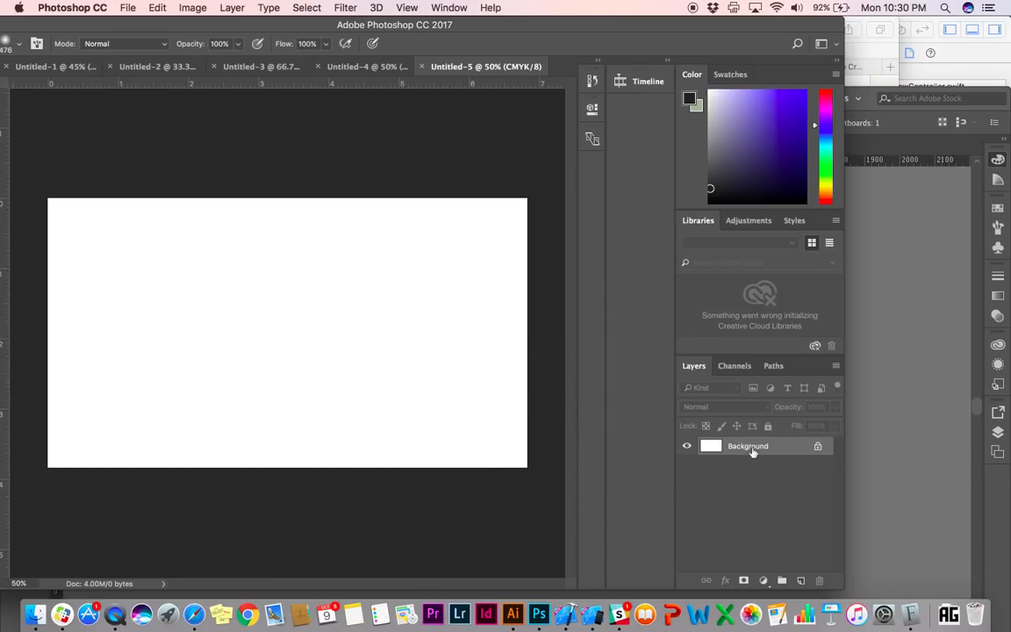
Paste the copied name text as pixels and place it scaled proportionally to about 38% in the middle of the canvas
{"action": "key", "text": "super+v"}
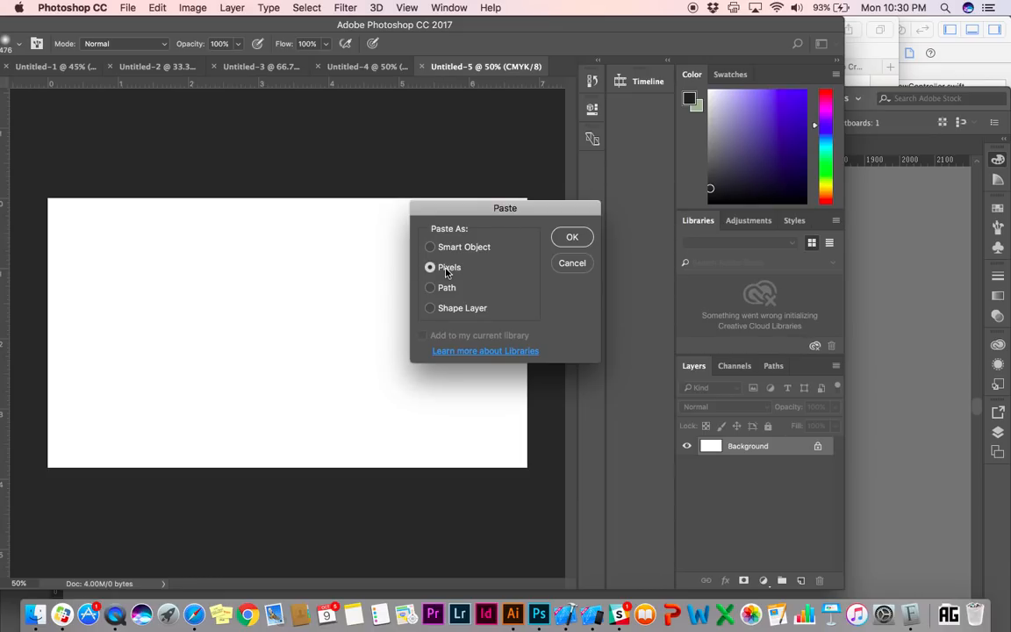
{"action": "left_click", "coordinate": [572, 238]}
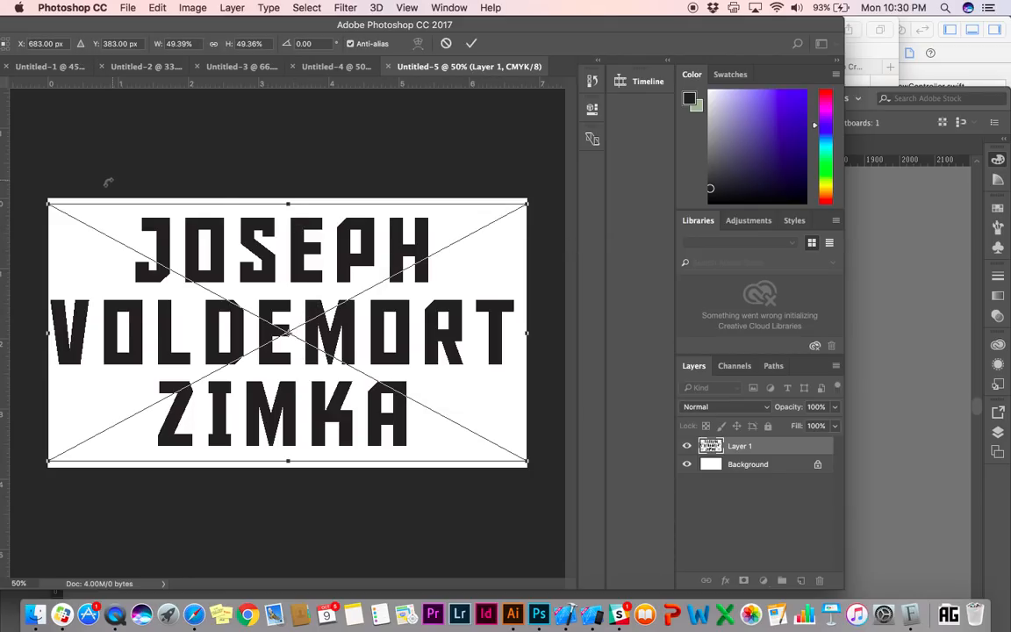
{"action": "left_click_drag", "start_coordinate": [50, 205], "coordinate": [157, 261]}
{"action": "left_click_drag", "start_coordinate": [192, 296], "coordinate": [187, 283]}
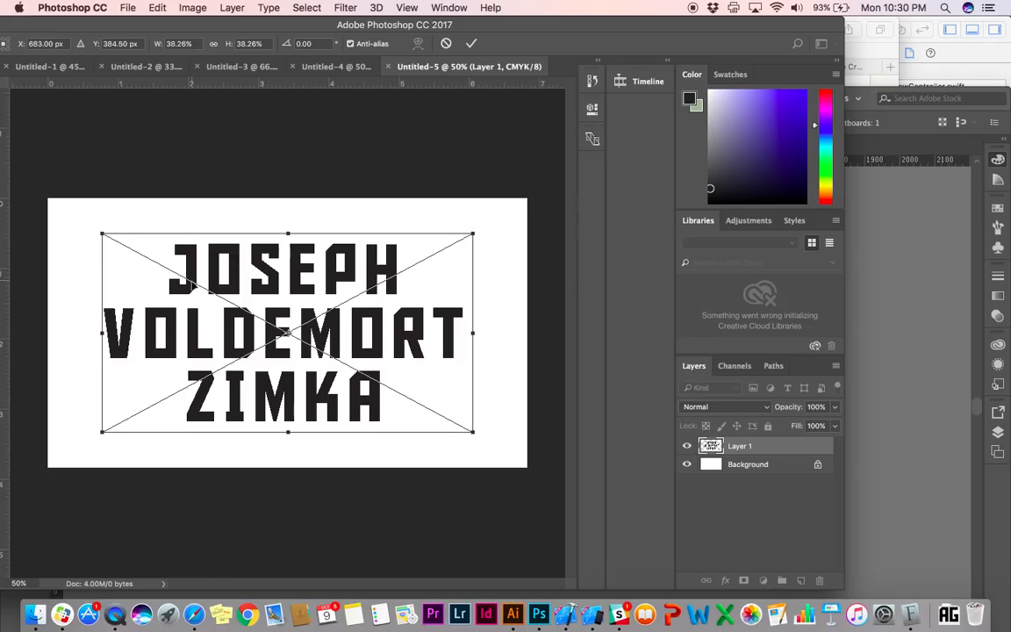
{"action": "left_click_drag", "start_coordinate": [120, 27], "coordinate": [208, 24]}
{"action": "left_click", "coordinate": [47, 84]}
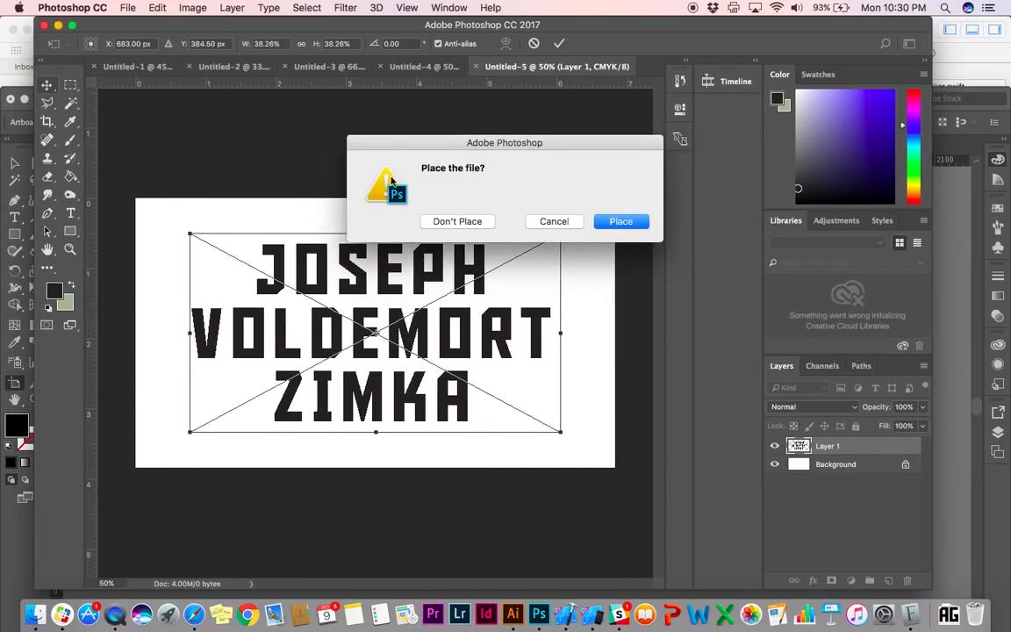
{"action": "key", "text": "Return"}
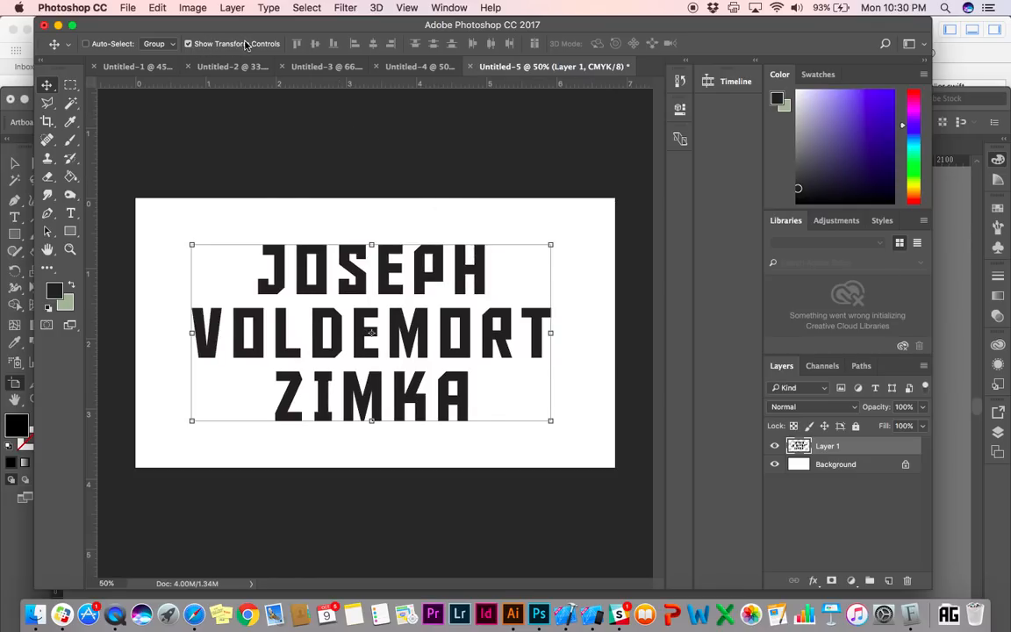
Turn off the Move tool's transform controls and start a free transform on the text layer
{"action": "left_click", "coordinate": [190, 45]}
{"action": "key", "text": "super+t"}
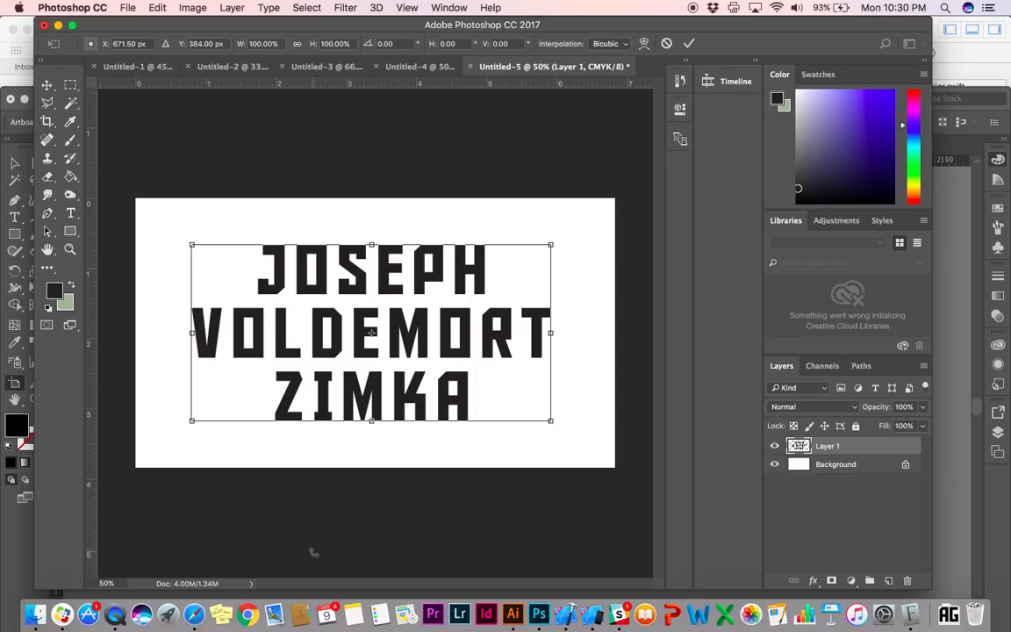
Switch to Safari and examine the concrete image results, previewing the Wild Textures concrete photo
{"action": "left_click", "coordinate": [194, 615]}
{"action": "left_click", "coordinate": [588, 73]}
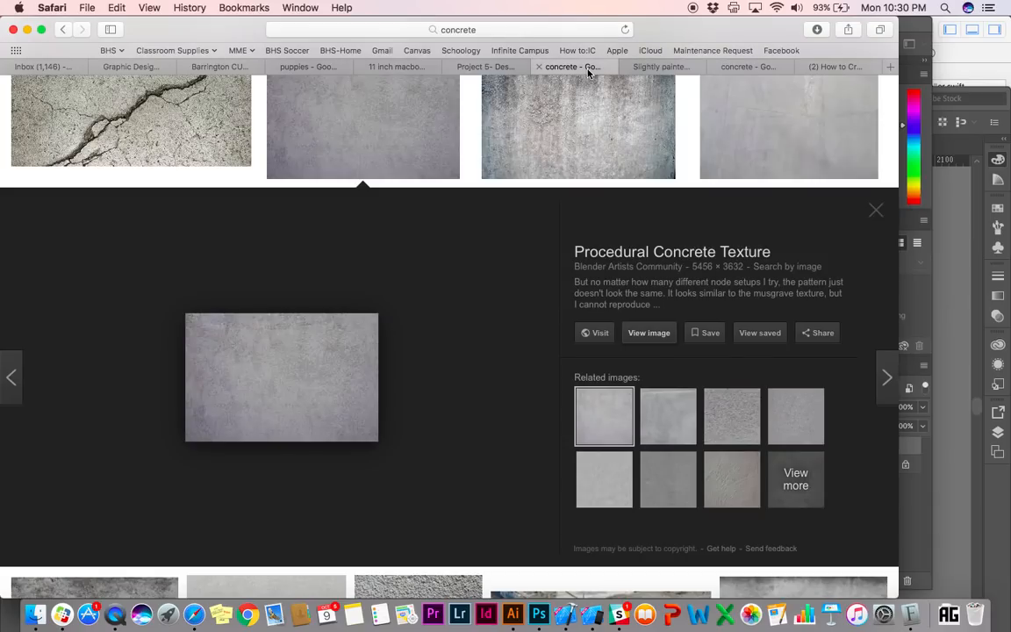
{"action": "scroll", "coordinate": [528, 237], "scroll_direction": "up", "scroll_amount": 5}
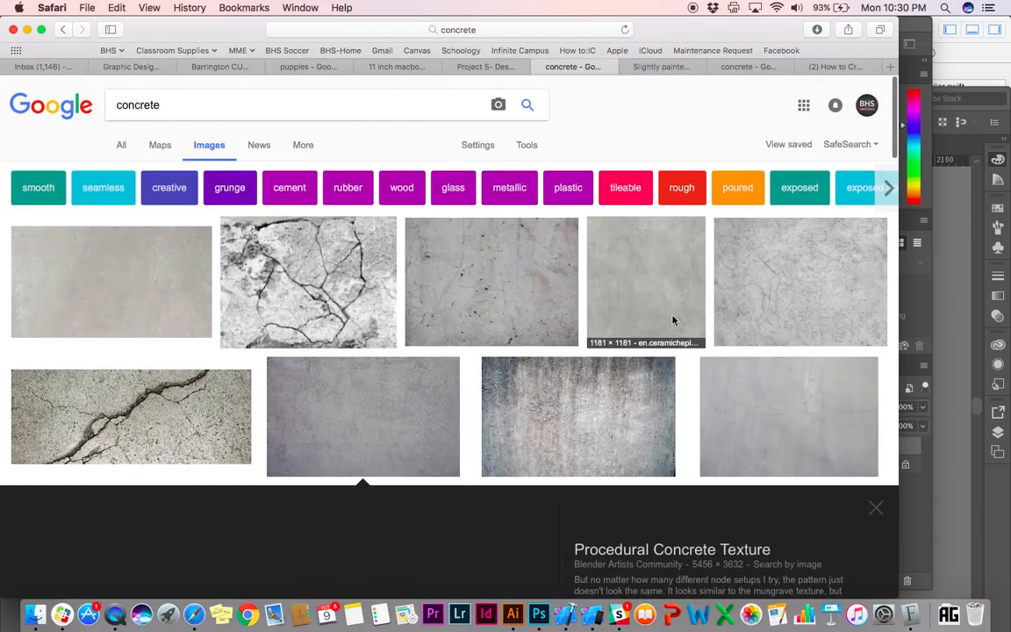
{"action": "left_click", "coordinate": [490, 279]}
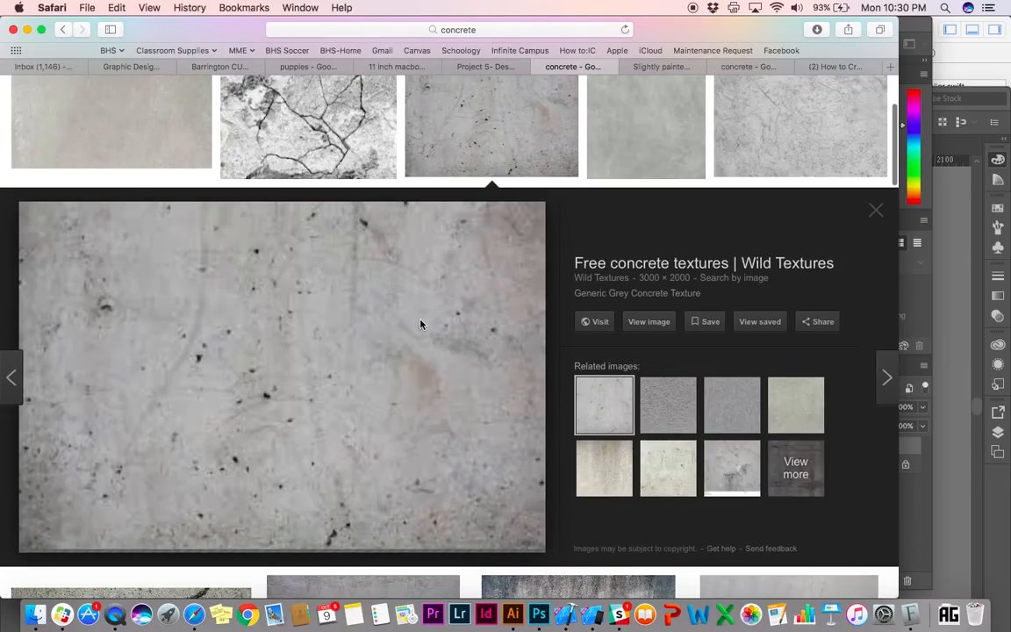
{"action": "scroll", "coordinate": [871, 217], "scroll_direction": "up", "scroll_amount": 1}
{"action": "left_click", "coordinate": [875, 235]}
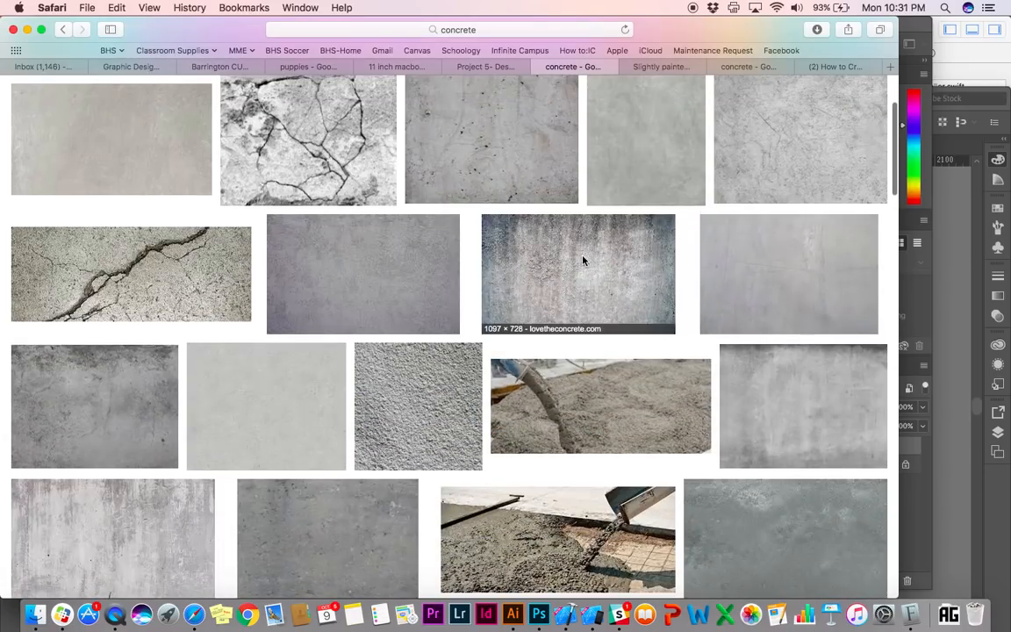
Open the Procedural Concrete Texture image from the results at its full size
{"action": "left_click", "coordinate": [395, 271]}
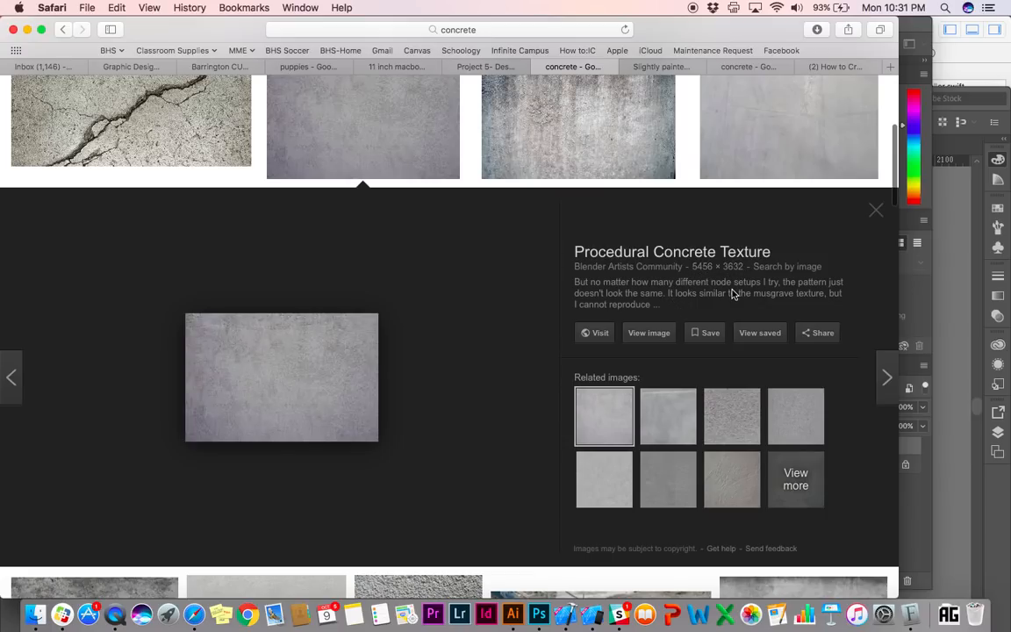
{"action": "left_click", "coordinate": [654, 337]}
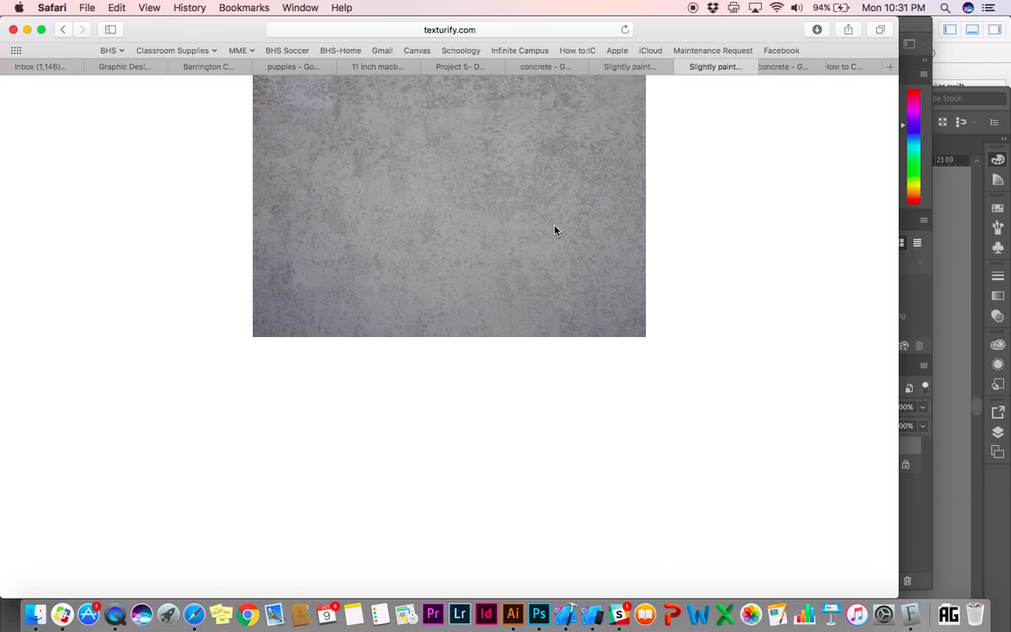
{"action": "left_click", "coordinate": [574, 245]}
Move the Safari window aside to expose the Photoshop document and commit the text layer's open free transform
{"action": "left_click_drag", "start_coordinate": [227, 25], "coordinate": [626, 24]}
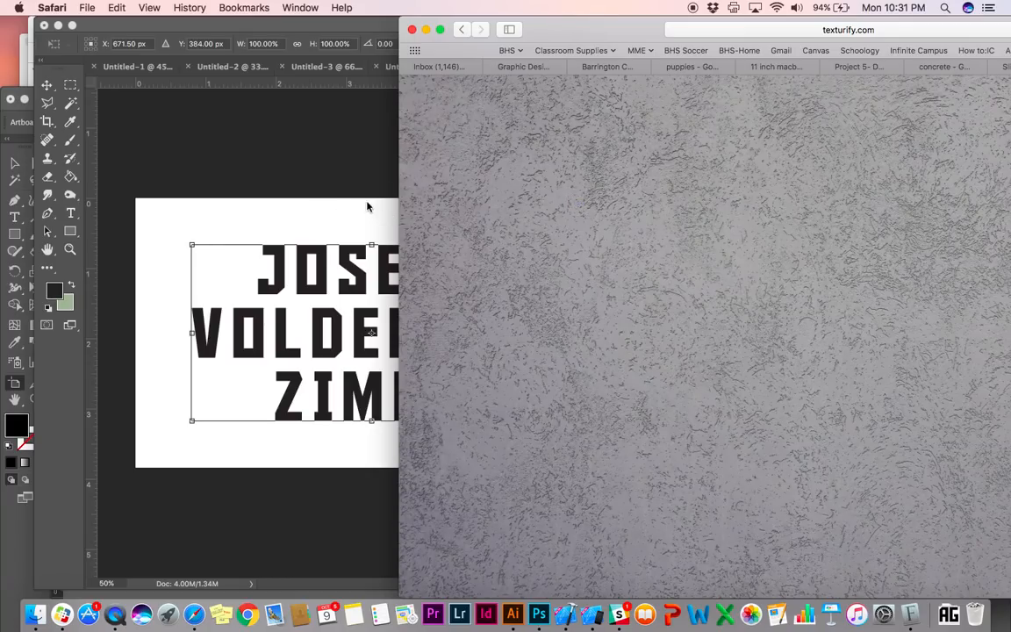
{"action": "left_click_drag", "start_coordinate": [542, 187], "coordinate": [318, 211]}
{"action": "left_click", "coordinate": [318, 212]}
{"action": "key", "text": "Return"}
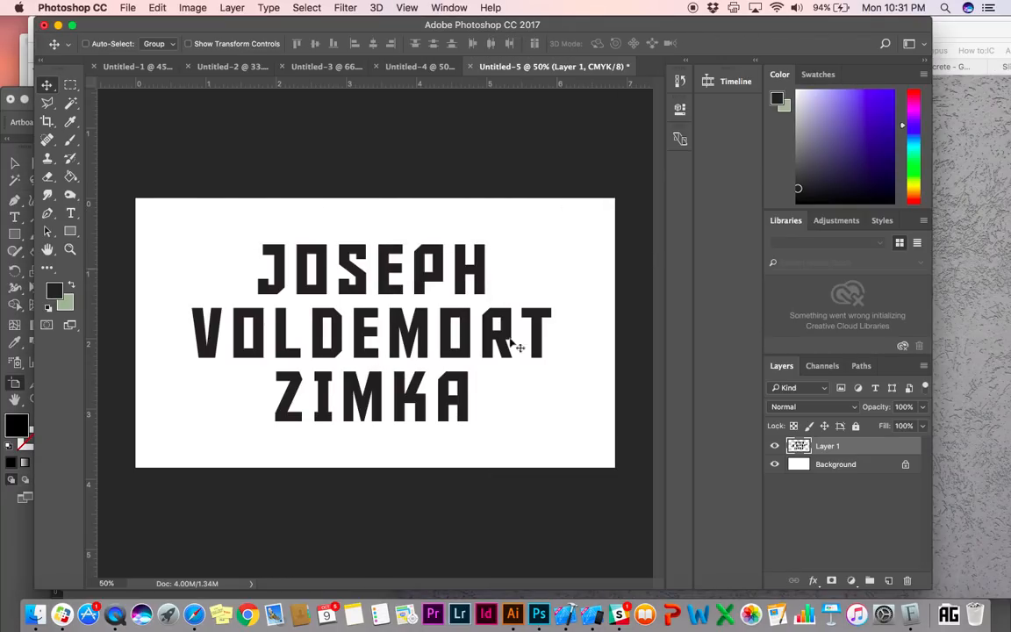
Bring the concrete texture image from Safari into the Photoshop document as a new layer above the name text
{"action": "left_click", "coordinate": [169, 613]}
{"action": "left_click_drag", "start_coordinate": [647, 344], "coordinate": [268, 299]}
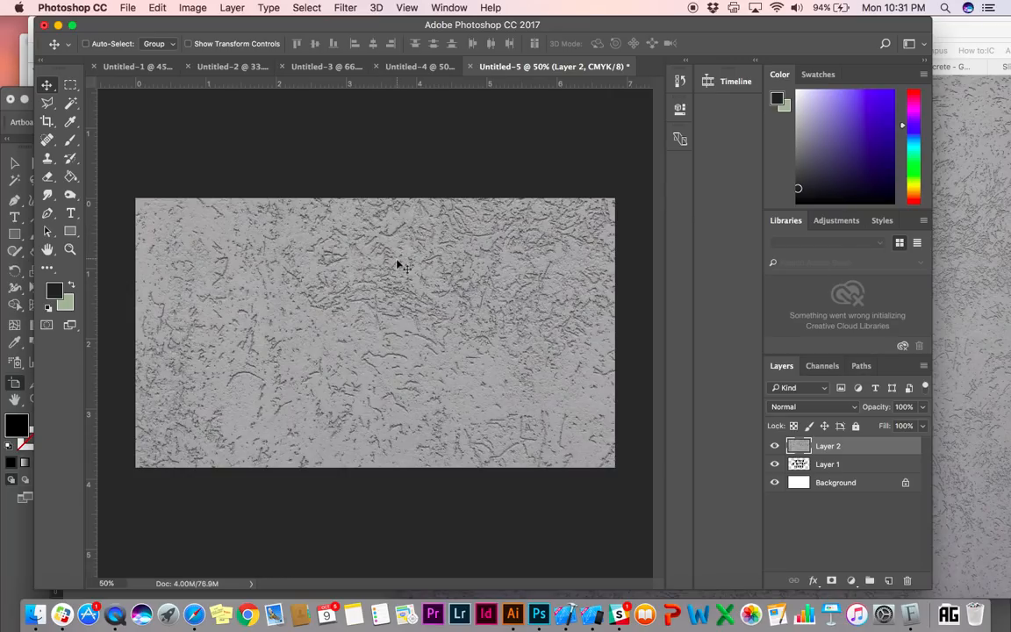
{"action": "key", "text": "super+minus"}
{"action": "key", "text": "super+minus"}
{"action": "key", "text": "super+minus"}
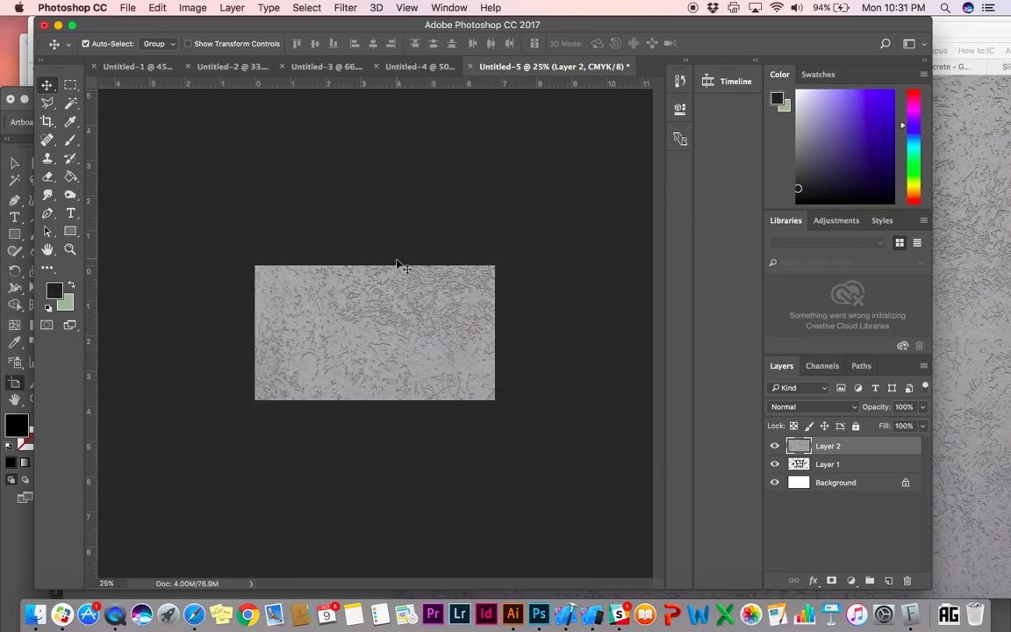
Scale the concrete texture layer down to about 27.5% with Free Transform so it covers the whole canvas, and commit the transform
{"action": "key", "text": "super+minus"}
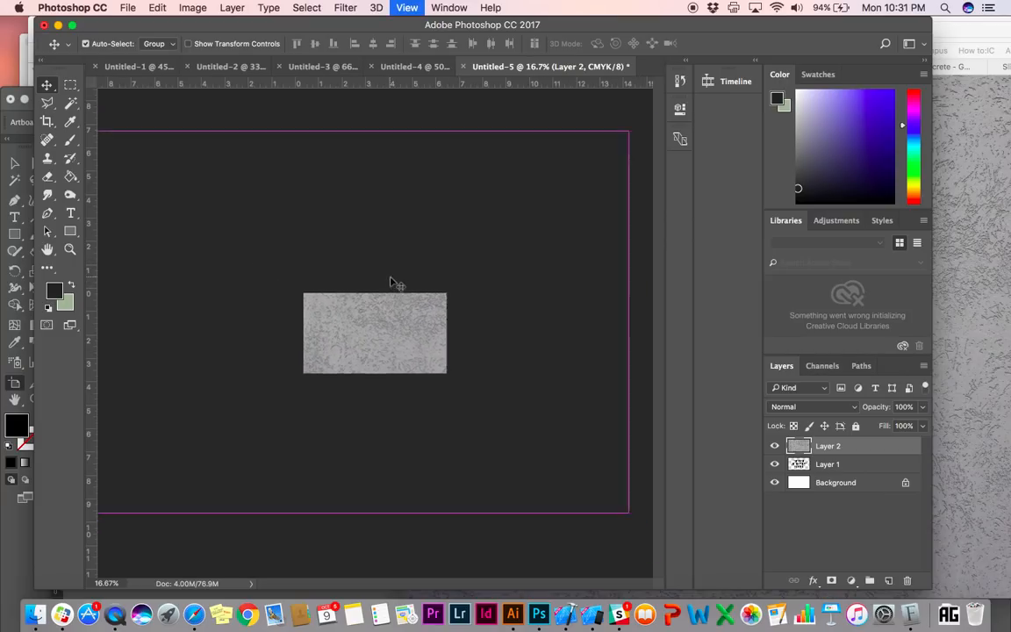
{"action": "key", "text": "super+t"}
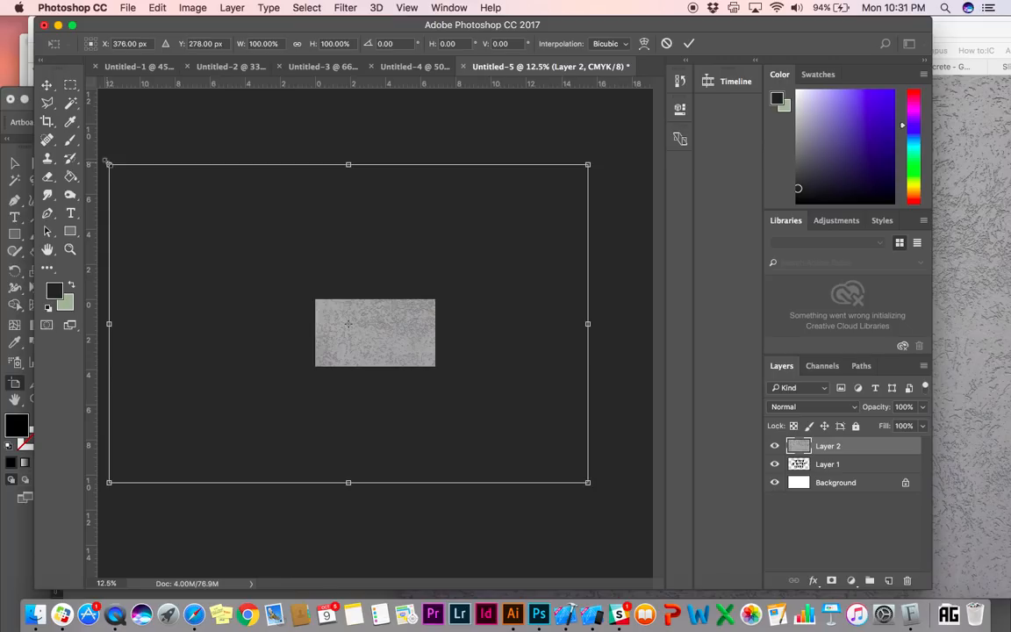
{"action": "left_click_drag", "start_coordinate": [107, 162], "coordinate": [316, 281]}
{"action": "left_click_drag", "start_coordinate": [586, 479], "coordinate": [441, 381]}
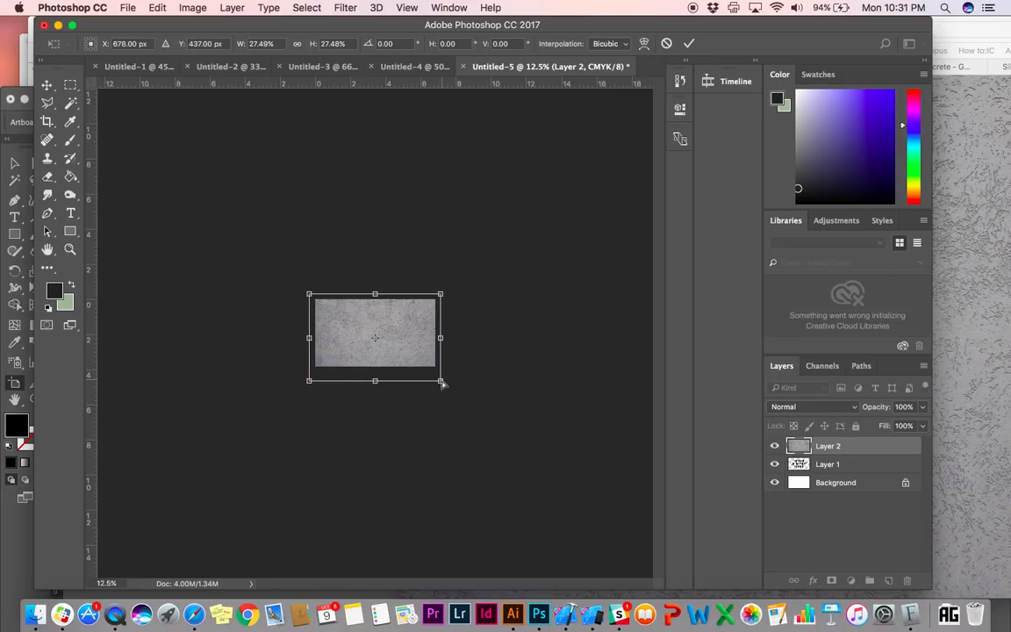
{"action": "key", "text": "super+plus"}
{"action": "key", "text": "super+plus"}
{"action": "key", "text": "super+plus"}
{"action": "key", "text": "super+plus"}
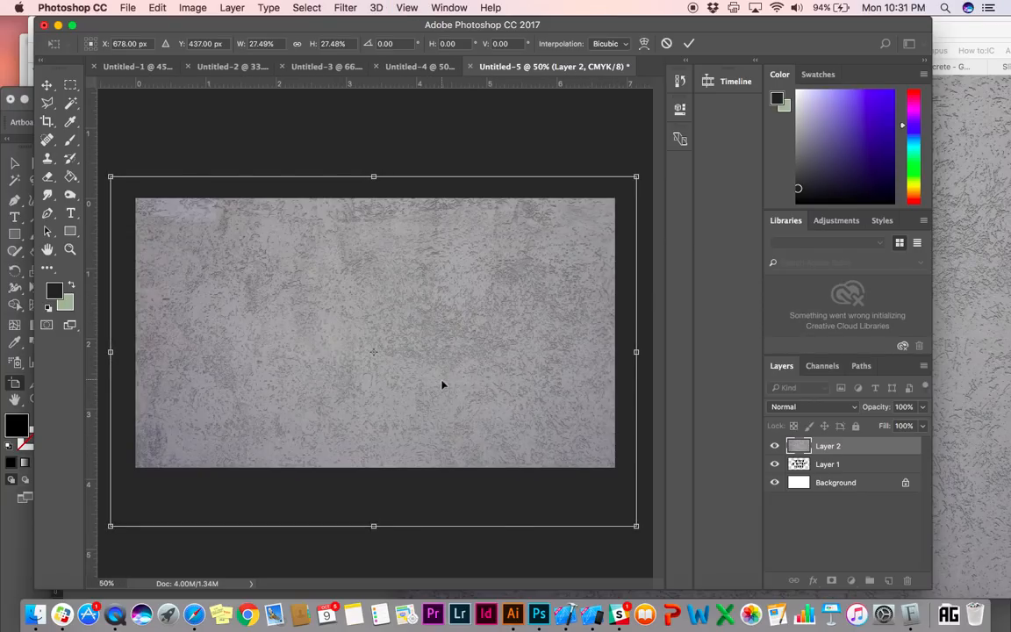
{"action": "key", "text": "Return"}
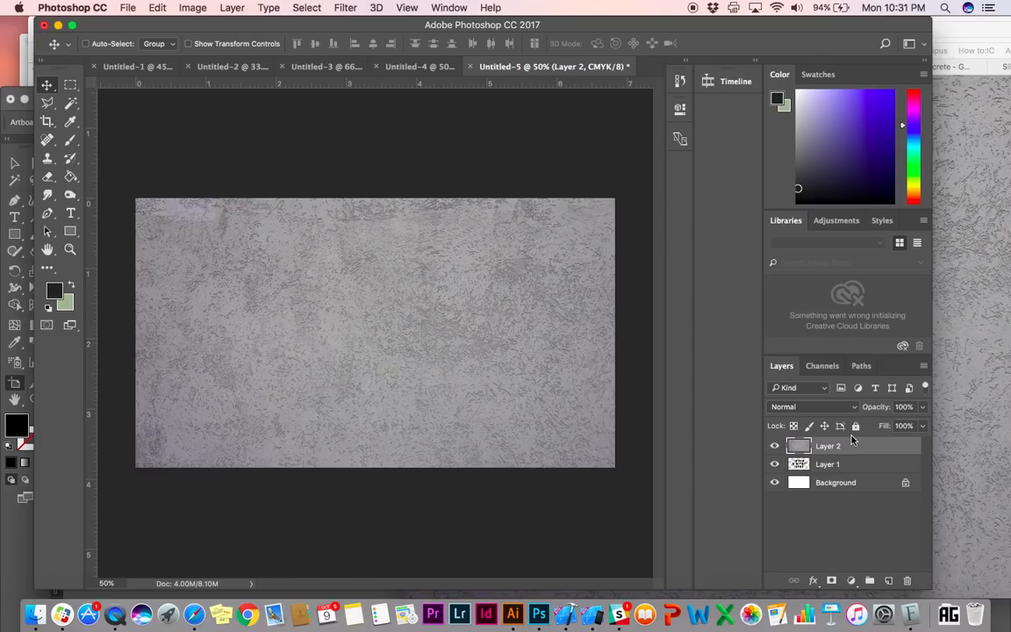
Move the concrete texture layer beneath the name text layer and compare the design with the finished example in Untitled-4
{"action": "left_click_drag", "start_coordinate": [838, 448], "coordinate": [836, 473]}
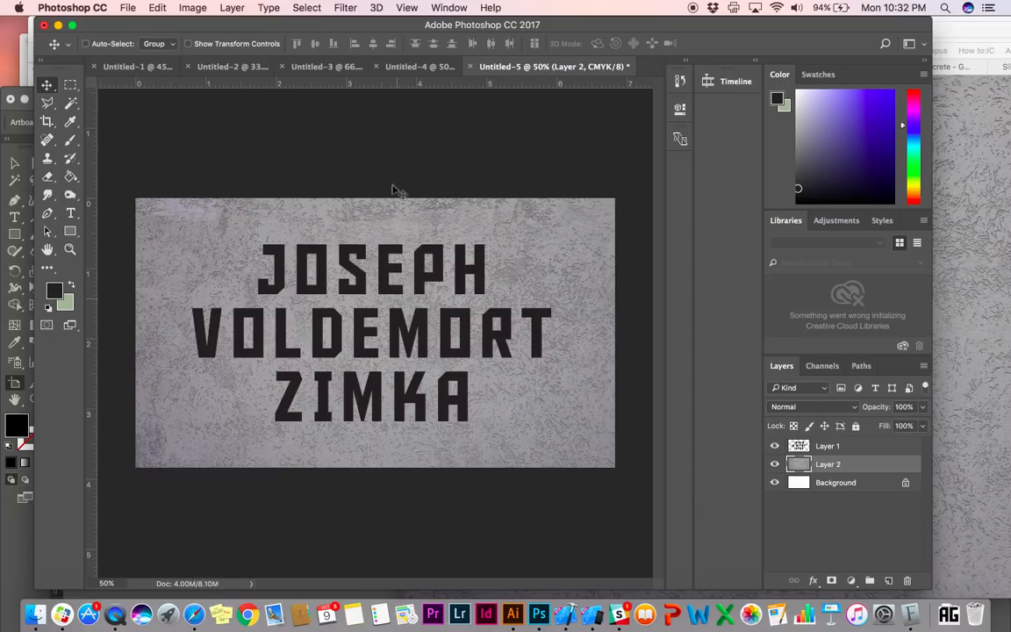
{"action": "left_click", "coordinate": [390, 65]}
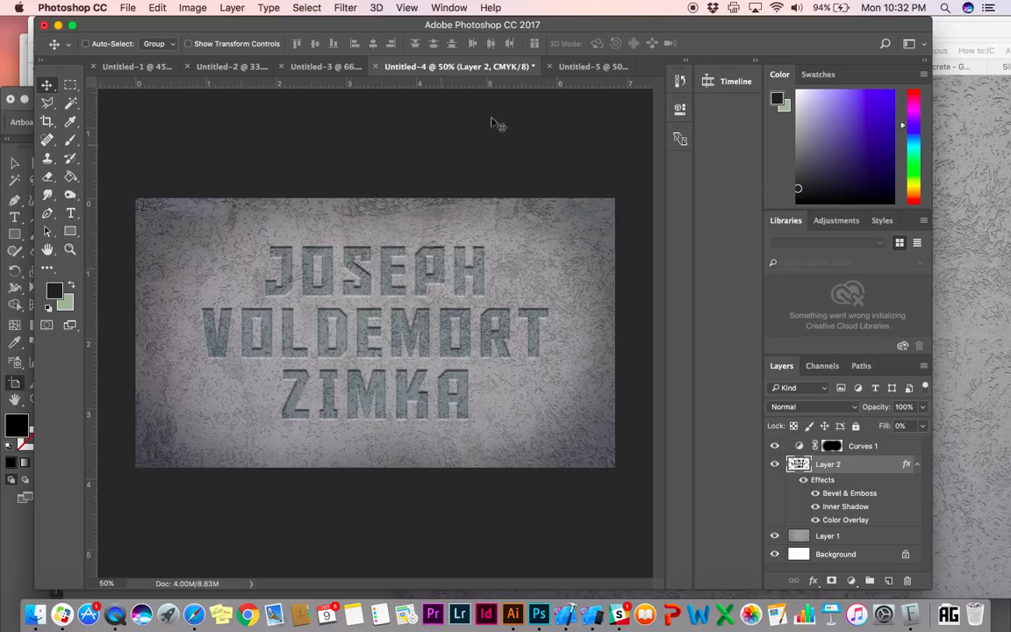
{"action": "left_click", "coordinate": [577, 68]}
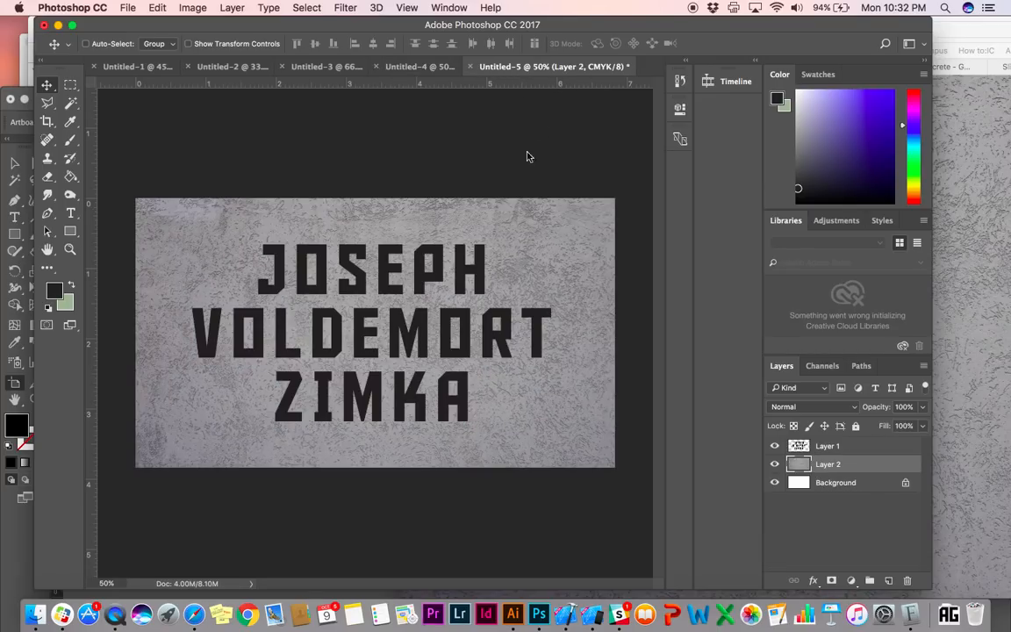
Add a Curves adjustment layer directly above the concrete texture and bend the CMYK curve upward to darken it
{"action": "left_click", "coordinate": [851, 581]}
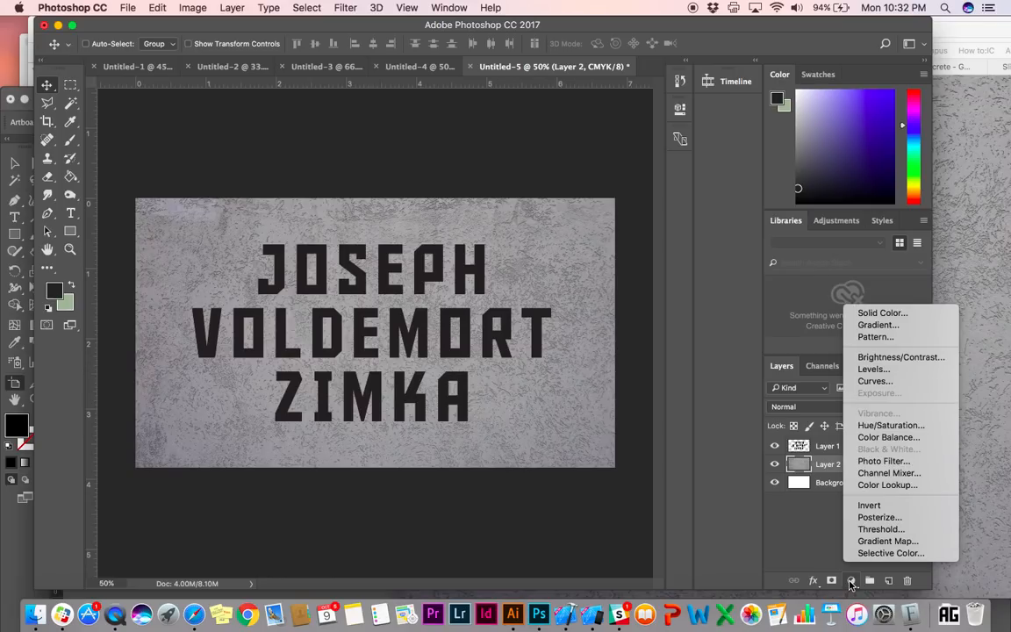
{"action": "left_click", "coordinate": [898, 384]}
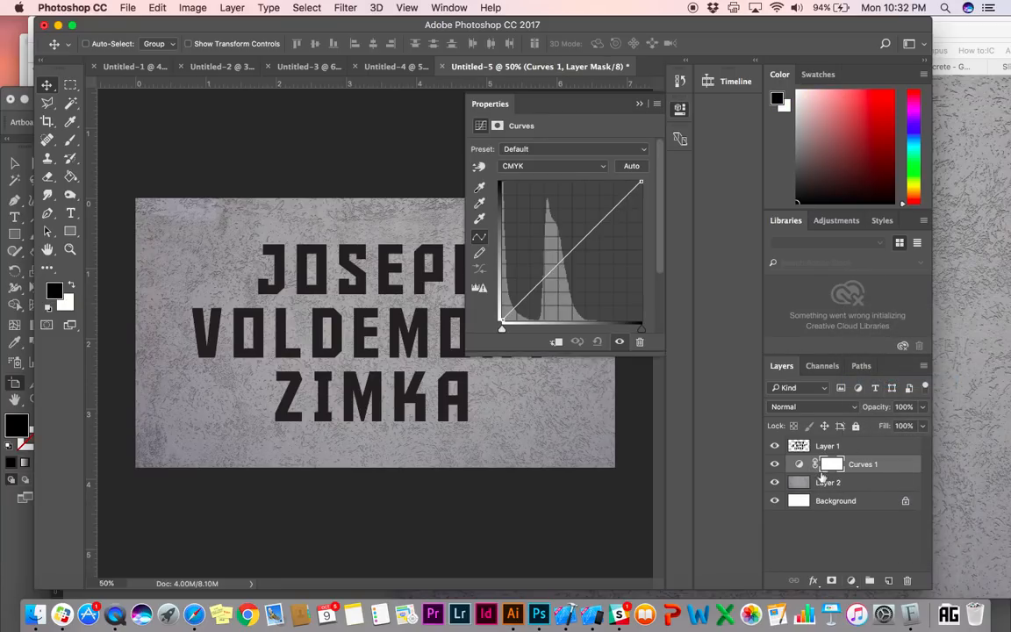
{"action": "left_click_drag", "start_coordinate": [557, 261], "coordinate": [549, 228]}
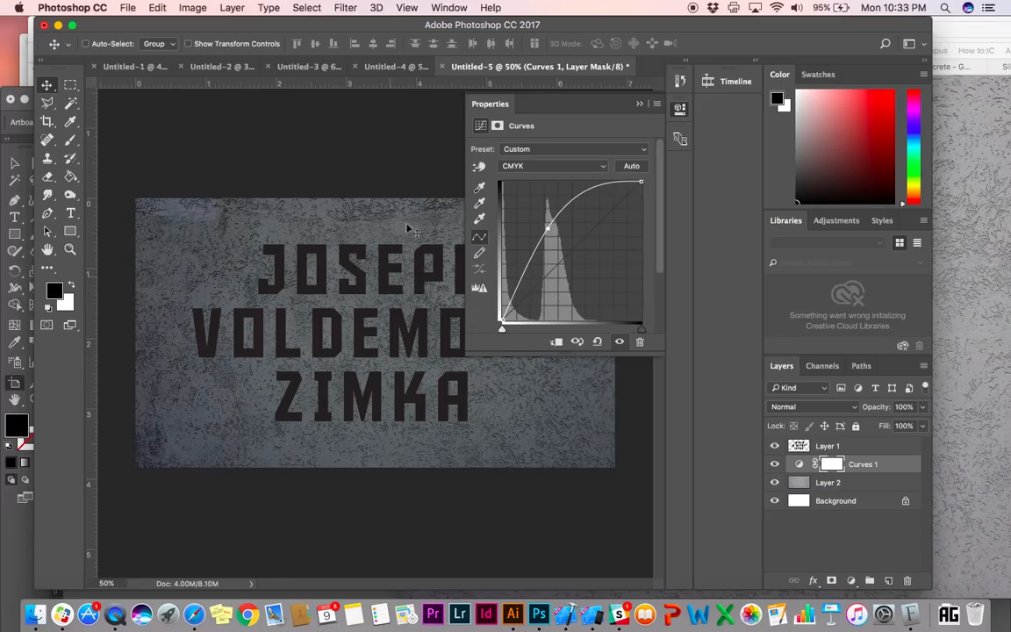
{"action": "left_click", "coordinate": [639, 105]}
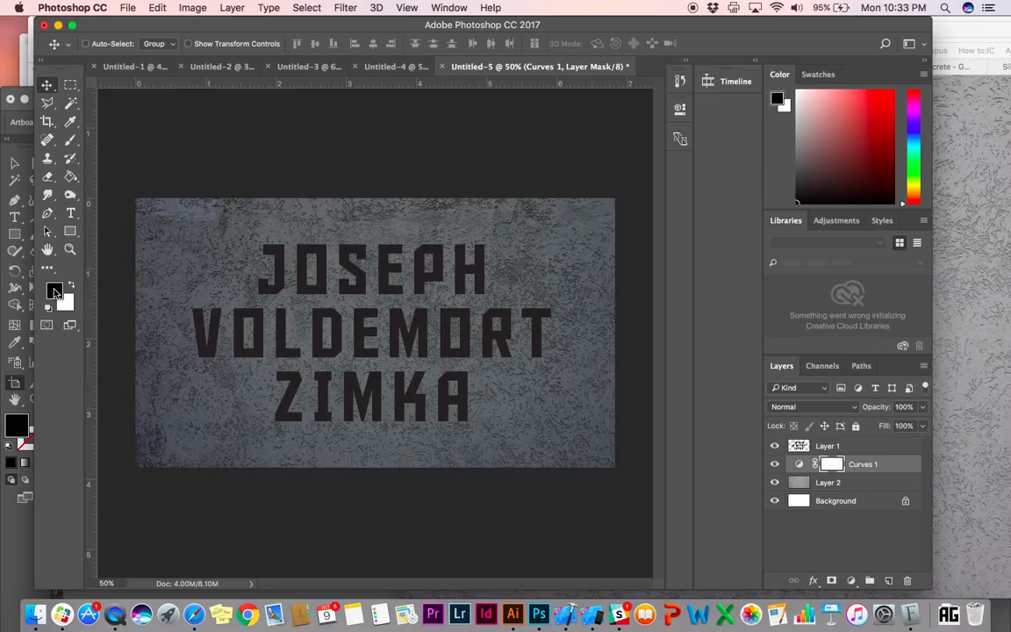
Set up a soft round Brush with a size of 500 px and 0% hardness
{"action": "left_click", "coordinate": [70, 139]}
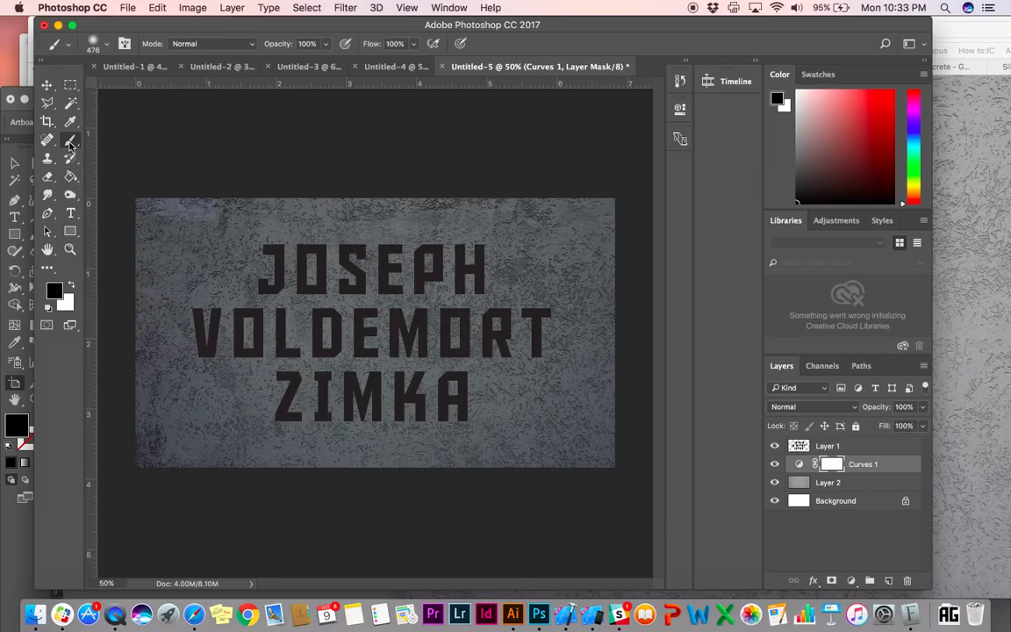
{"action": "left_click", "coordinate": [104, 45]}
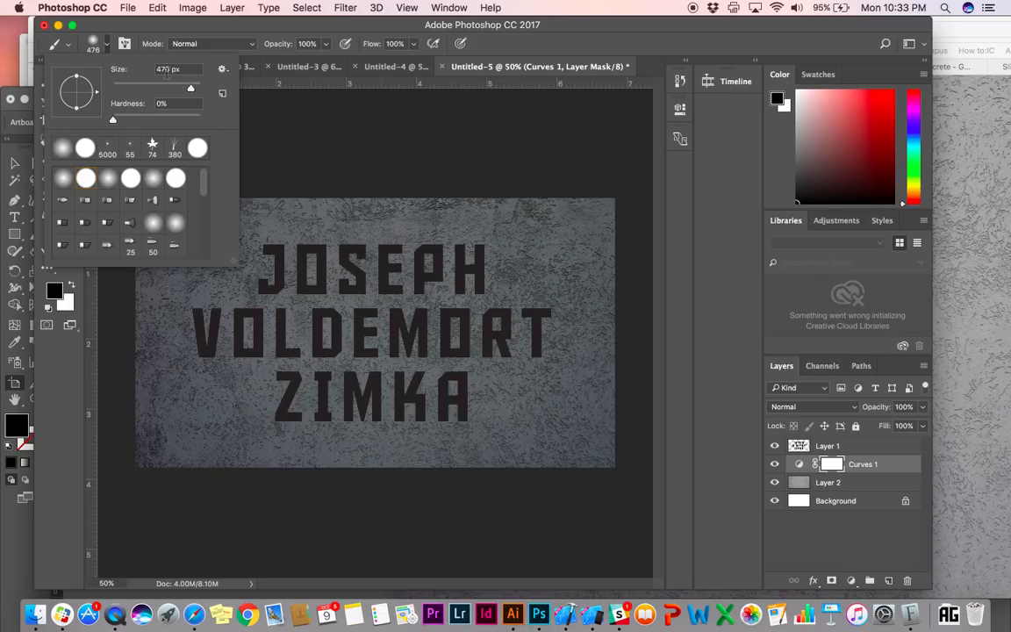
{"action": "left_click", "coordinate": [169, 70]}
{"action": "type", "text": "500"}
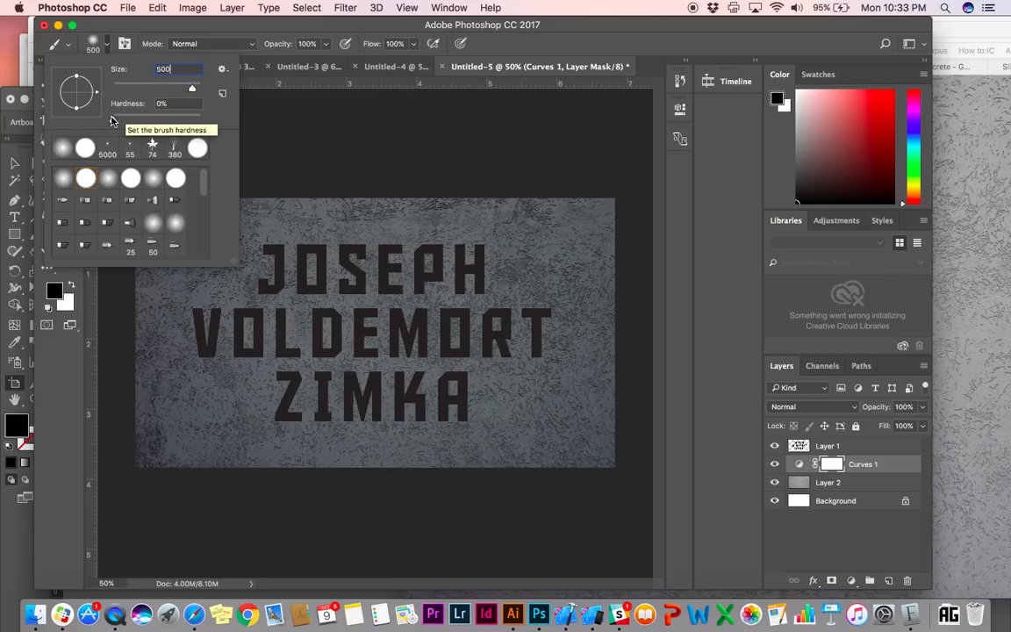
{"action": "left_click_drag", "start_coordinate": [112, 121], "coordinate": [218, 117]}
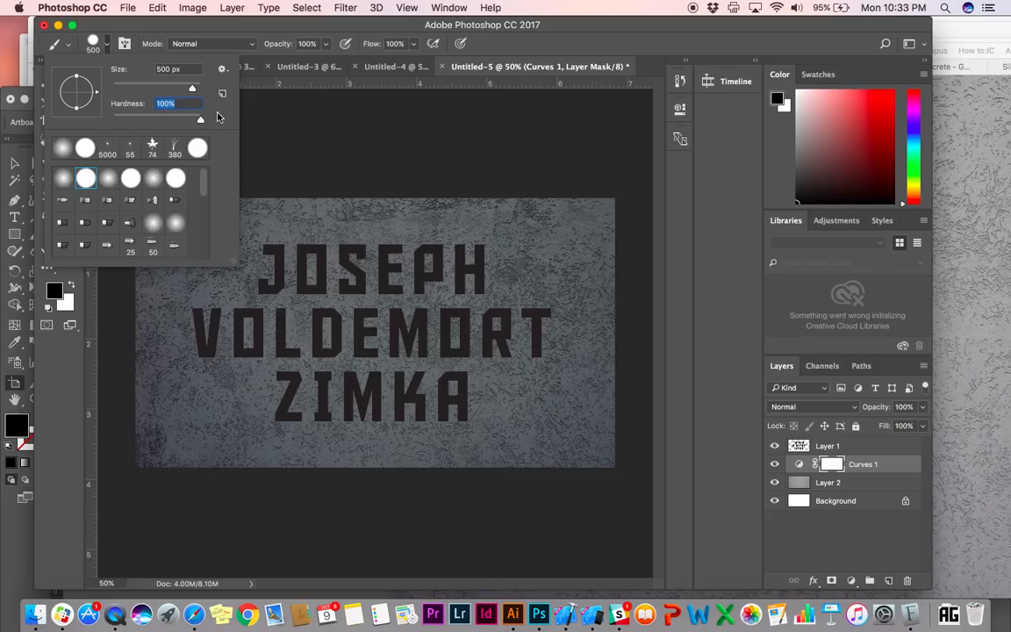
{"action": "left_click_drag", "start_coordinate": [203, 119], "coordinate": [91, 117]}
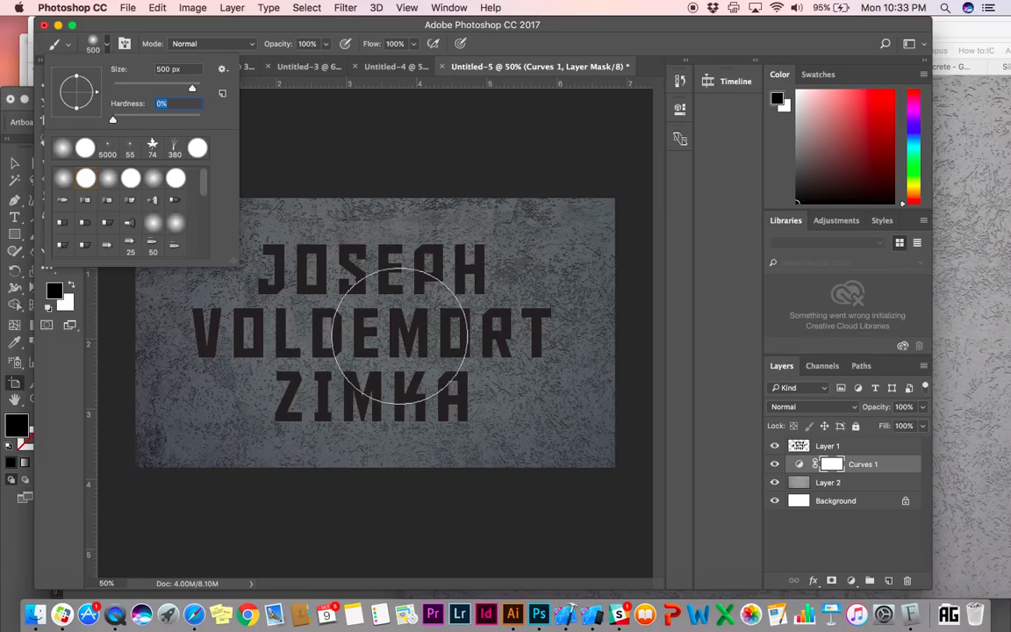
Paint the Curves mask black across the centre, touching up the sides with white, to leave a dark vignette around the edges
{"action": "mouse_move", "coordinate": [400, 337]}
{"action": "left_mouse_down"}
{"action": "mouse_move", "coordinate": [351, 315]}
{"action": "mouse_move", "coordinate": [371, 296]}
{"action": "mouse_move", "coordinate": [402, 316]}
{"action": "mouse_move", "coordinate": [402, 347]}
{"action": "mouse_move", "coordinate": [368, 351]}
{"action": "mouse_move", "coordinate": [339, 329]}
{"action": "mouse_move", "coordinate": [343, 318]}
{"action": "mouse_move", "coordinate": [425, 316]}
{"action": "mouse_move", "coordinate": [448, 333]}
{"action": "mouse_move", "coordinate": [448, 367]}
{"action": "mouse_move", "coordinate": [399, 391]}
{"action": "mouse_move", "coordinate": [355, 391]}
{"action": "mouse_move", "coordinate": [297, 369]}
{"action": "mouse_move", "coordinate": [274, 339]}
{"action": "mouse_move", "coordinate": [336, 290]}
{"action": "mouse_move", "coordinate": [421, 277]}
{"action": "mouse_move", "coordinate": [475, 288]}
{"action": "mouse_move", "coordinate": [496, 331]}
{"action": "mouse_move", "coordinate": [478, 375]}
{"action": "mouse_move", "coordinate": [353, 292]}
{"action": "mouse_move", "coordinate": [286, 275]}
{"action": "mouse_move", "coordinate": [256, 352]}
{"action": "mouse_move", "coordinate": [263, 391]}
{"action": "mouse_move", "coordinate": [250, 330]}
{"action": "mouse_move", "coordinate": [272, 299]}
{"action": "mouse_move", "coordinate": [307, 285]}
{"action": "mouse_move", "coordinate": [393, 290]}
{"action": "mouse_move", "coordinate": [462, 314]}
{"action": "mouse_move", "coordinate": [487, 351]}
{"action": "mouse_move", "coordinate": [485, 375]}
{"action": "mouse_move", "coordinate": [504, 341]}
{"action": "mouse_move", "coordinate": [502, 313]}
{"action": "left_mouse_up"}
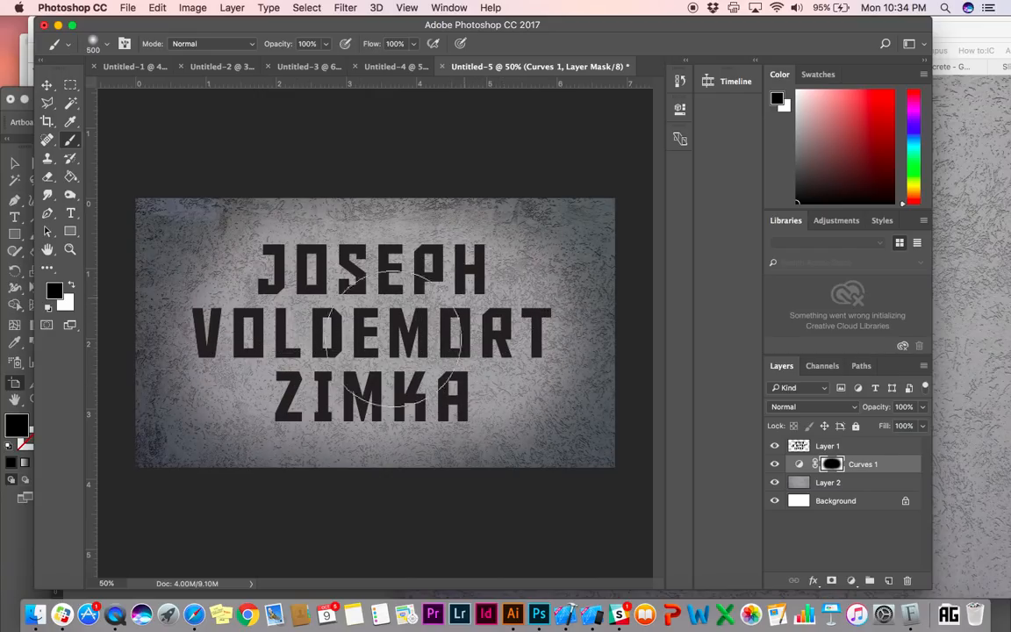
{"action": "left_click", "coordinate": [73, 285]}
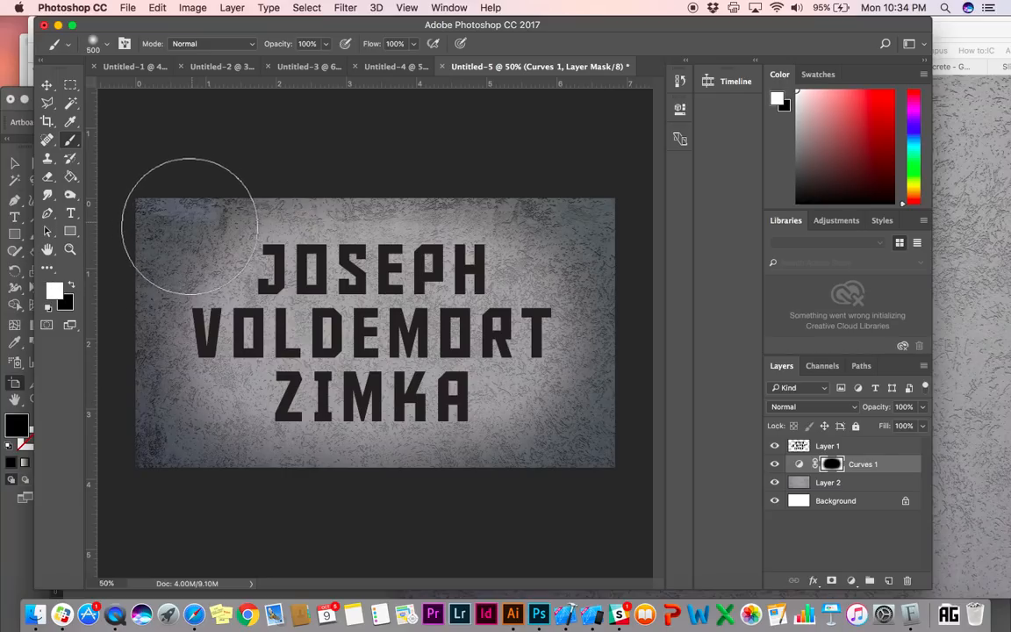
{"action": "mouse_move", "coordinate": [158, 321]}
{"action": "left_mouse_down"}
{"action": "mouse_move", "coordinate": [186, 416]}
{"action": "mouse_move", "coordinate": [219, 446]}
{"action": "left_mouse_up"}
{"action": "mouse_move", "coordinate": [526, 230]}
{"action": "left_mouse_down"}
{"action": "mouse_move", "coordinate": [541, 237]}
{"action": "mouse_move", "coordinate": [565, 383]}
{"action": "mouse_move", "coordinate": [553, 411]}
{"action": "mouse_move", "coordinate": [500, 372]}
{"action": "left_mouse_up"}
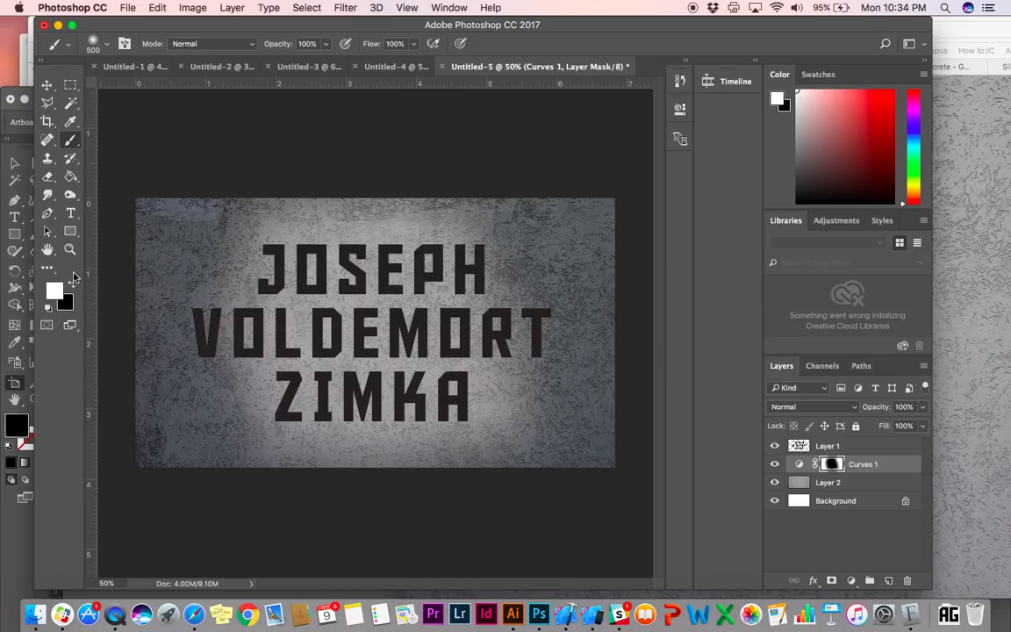
{"action": "mouse_move", "coordinate": [245, 239]}
{"action": "left_mouse_down"}
{"action": "mouse_move", "coordinate": [272, 288]}
{"action": "mouse_move", "coordinate": [237, 264]}
{"action": "mouse_move", "coordinate": [228, 342]}
{"action": "mouse_move", "coordinate": [263, 403]}
{"action": "mouse_move", "coordinate": [269, 304]}
{"action": "mouse_move", "coordinate": [316, 235]}
{"action": "mouse_move", "coordinate": [413, 241]}
{"action": "mouse_move", "coordinate": [474, 364]}
{"action": "mouse_move", "coordinate": [465, 395]}
{"action": "mouse_move", "coordinate": [487, 302]}
{"action": "mouse_move", "coordinate": [443, 215]}
{"action": "mouse_move", "coordinate": [439, 307]}
{"action": "mouse_move", "coordinate": [461, 369]}
{"action": "left_mouse_up"}
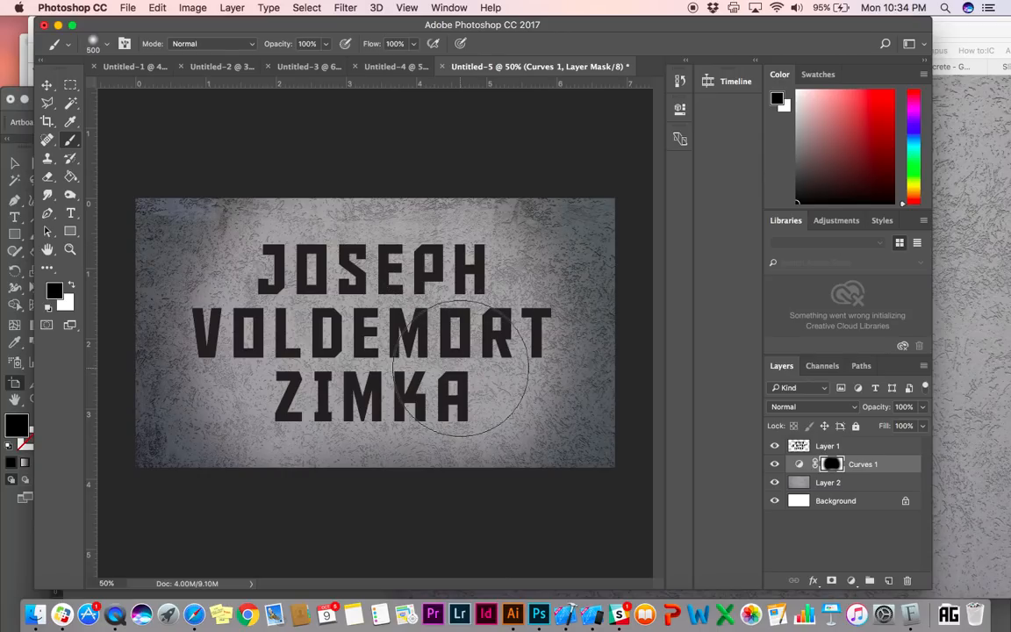
Set the fill of the name text layer to 0%
{"action": "left_click", "coordinate": [850, 446]}
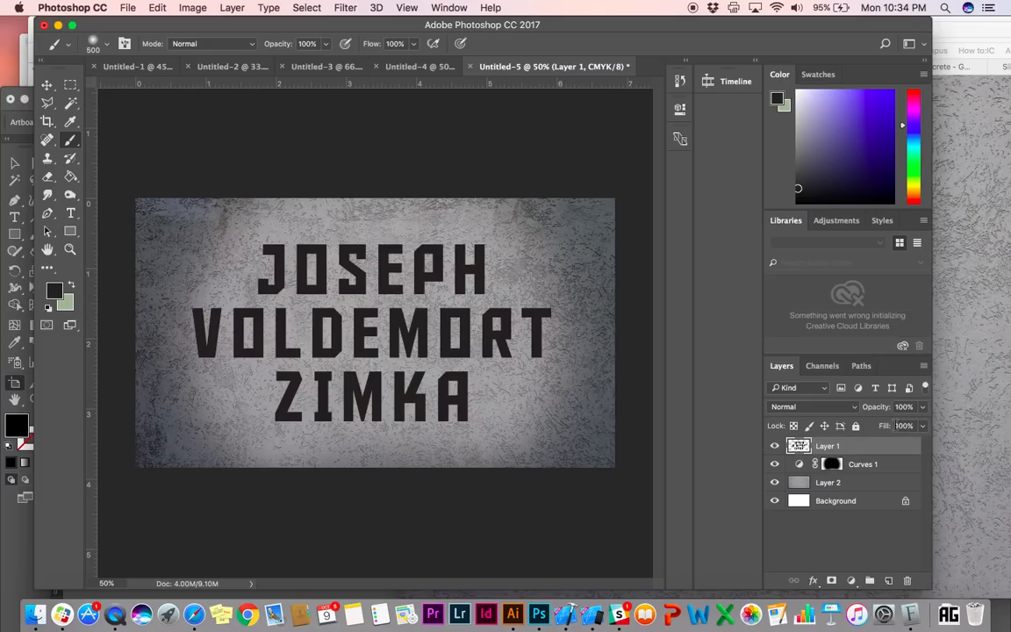
{"action": "left_click", "coordinate": [922, 425]}
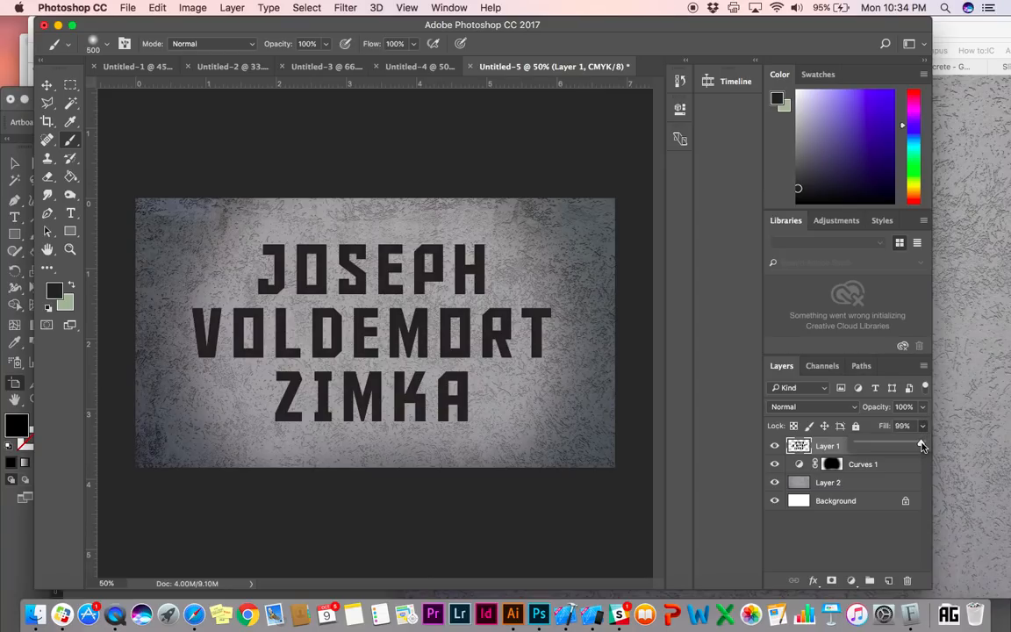
{"action": "left_click_drag", "start_coordinate": [921, 446], "coordinate": [819, 448]}
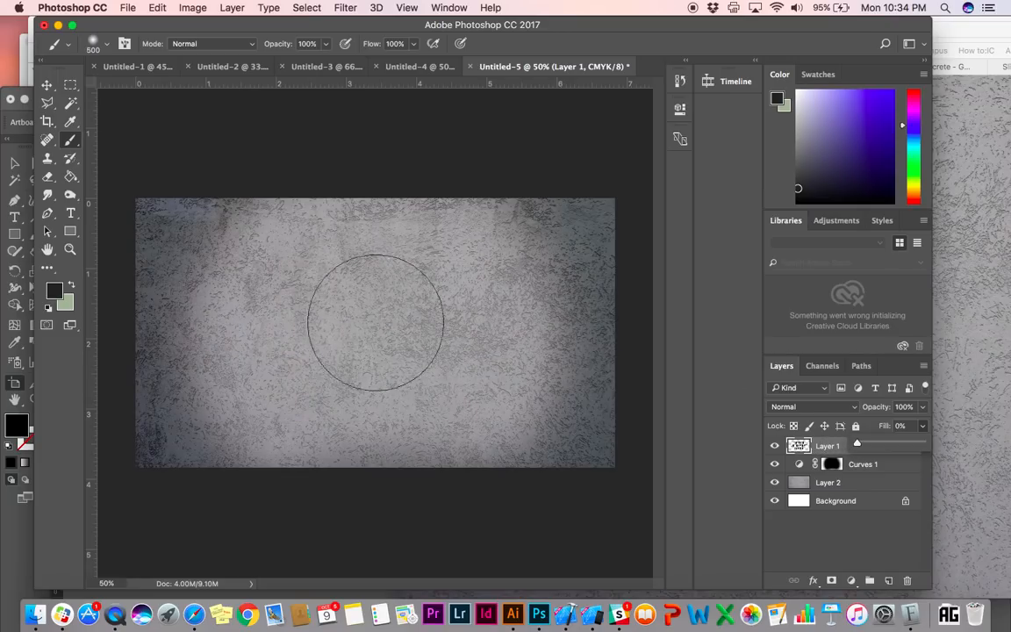
{"action": "left_click", "coordinate": [890, 520]}
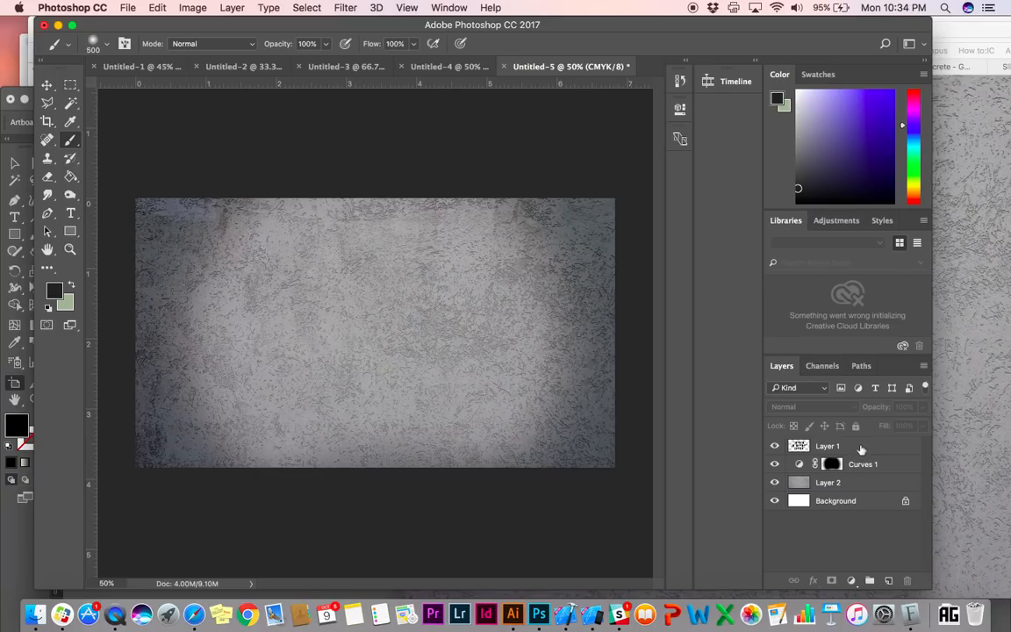
{"action": "left_click", "coordinate": [198, 7]}
{"action": "mouse_move", "coordinate": [230, 7]}
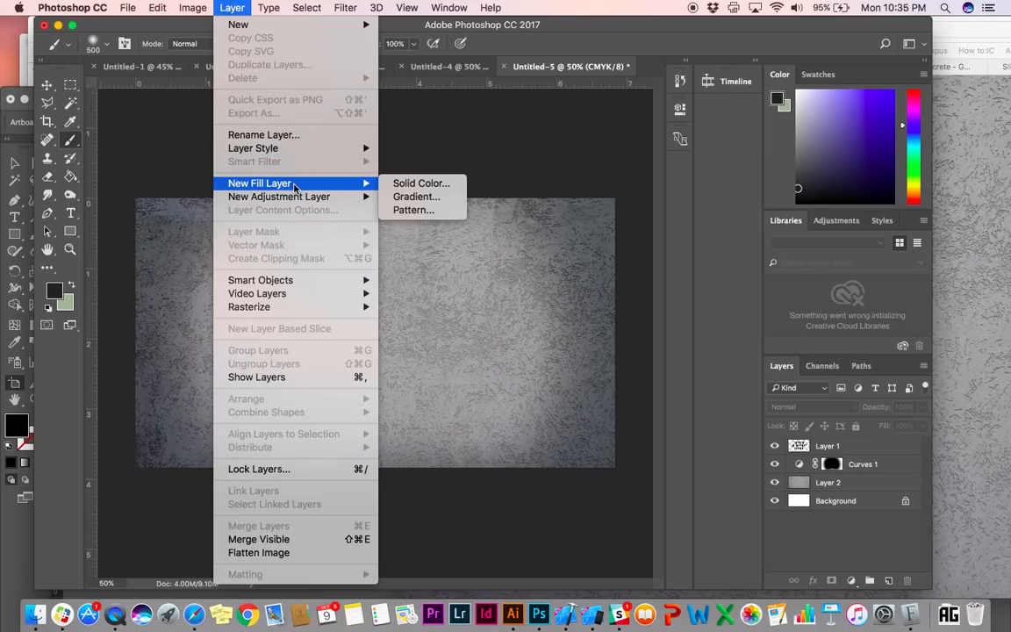
{"action": "mouse_move", "coordinate": [330, 150]}
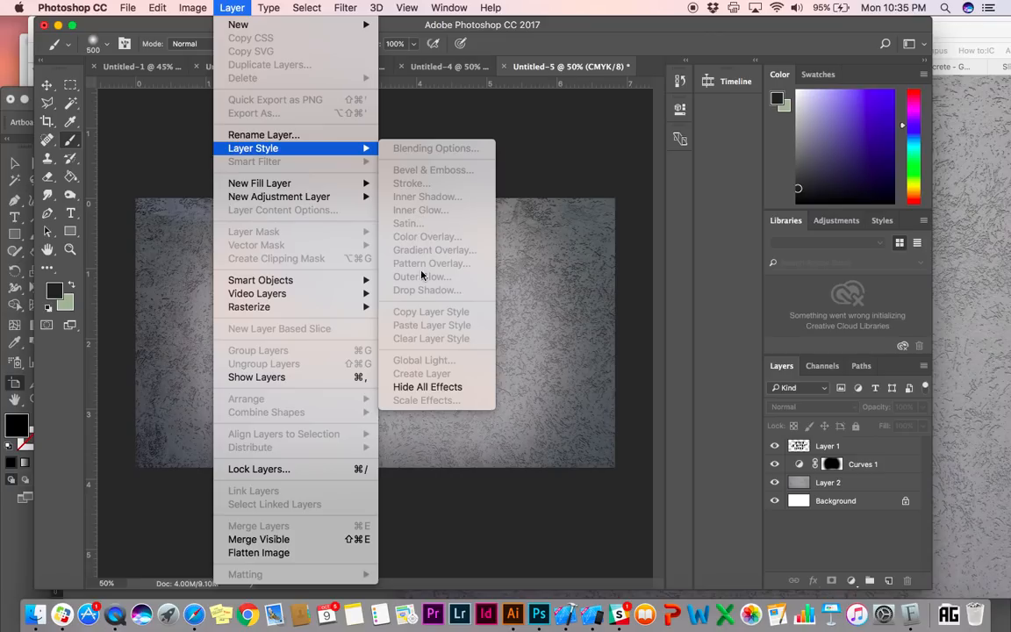
{"action": "left_click", "coordinate": [846, 444]}
{"action": "left_click", "coordinate": [854, 449]}
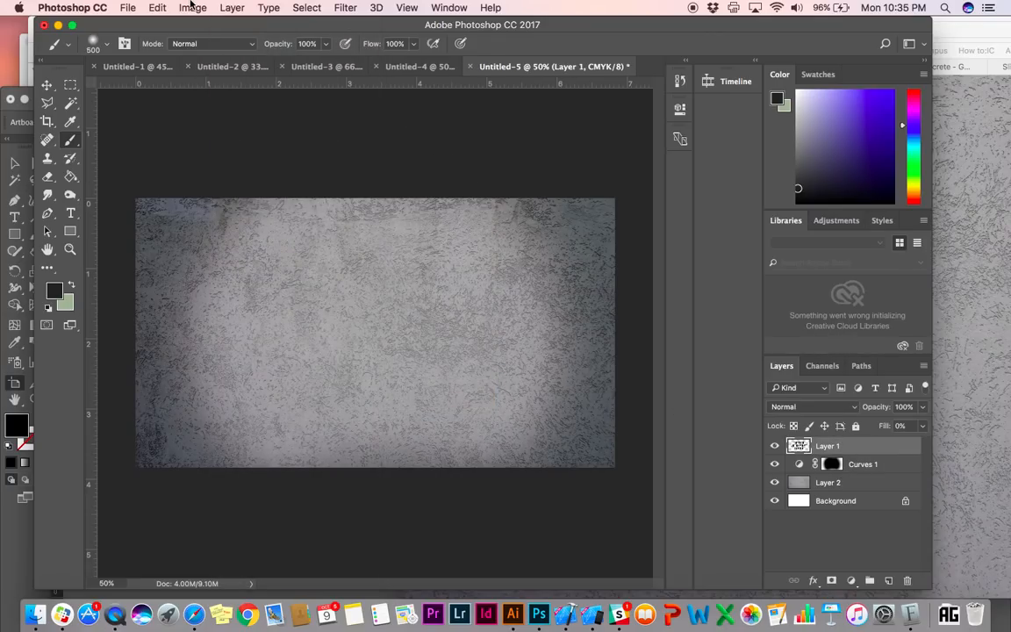
{"action": "left_click", "coordinate": [232, 7]}
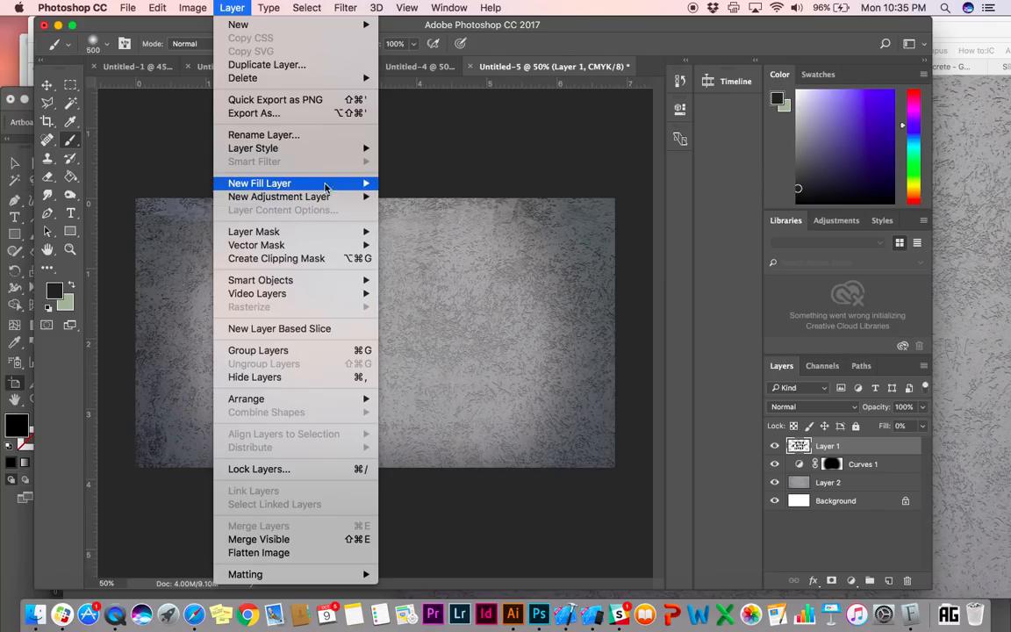
{"action": "mouse_move", "coordinate": [334, 147]}
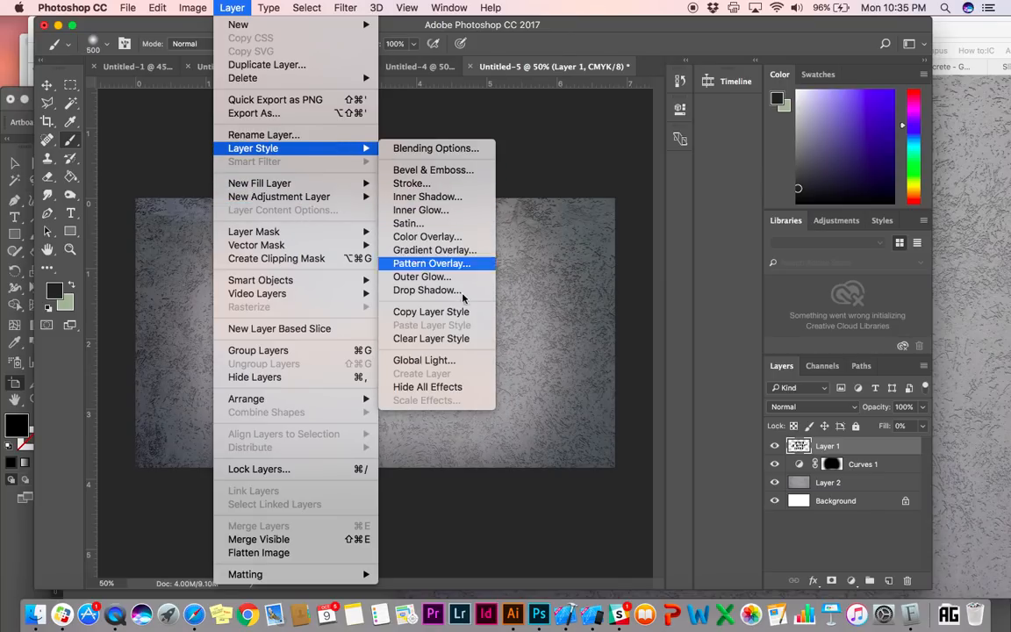
{"action": "left_click", "coordinate": [864, 451]}
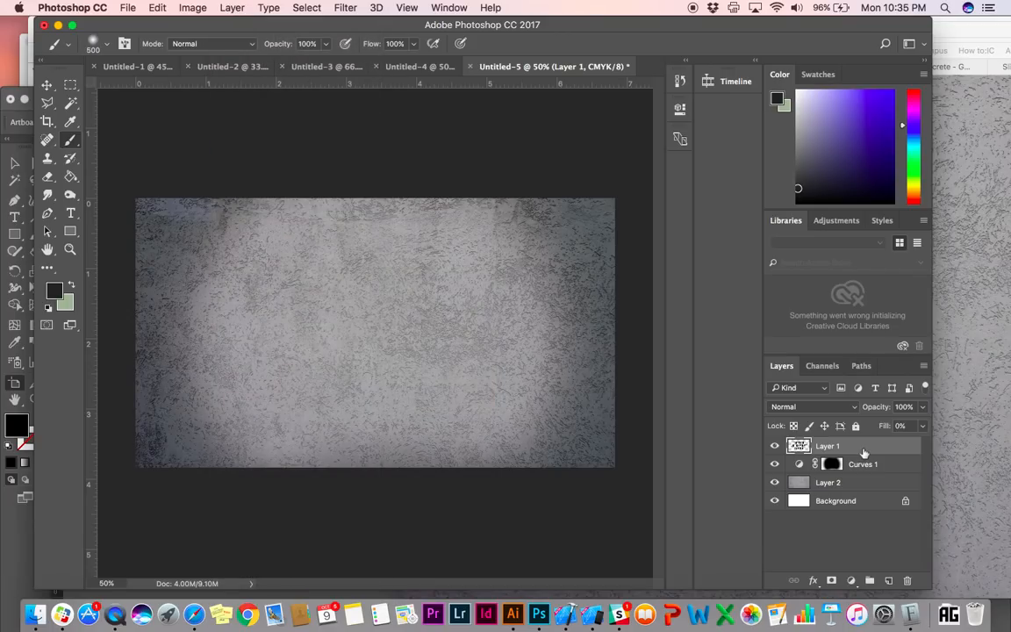
Enable Bevel & Emboss in the name text layer's style settings, and move the dialog and document window apart to expose the text
{"action": "double_click", "coordinate": [864, 451]}
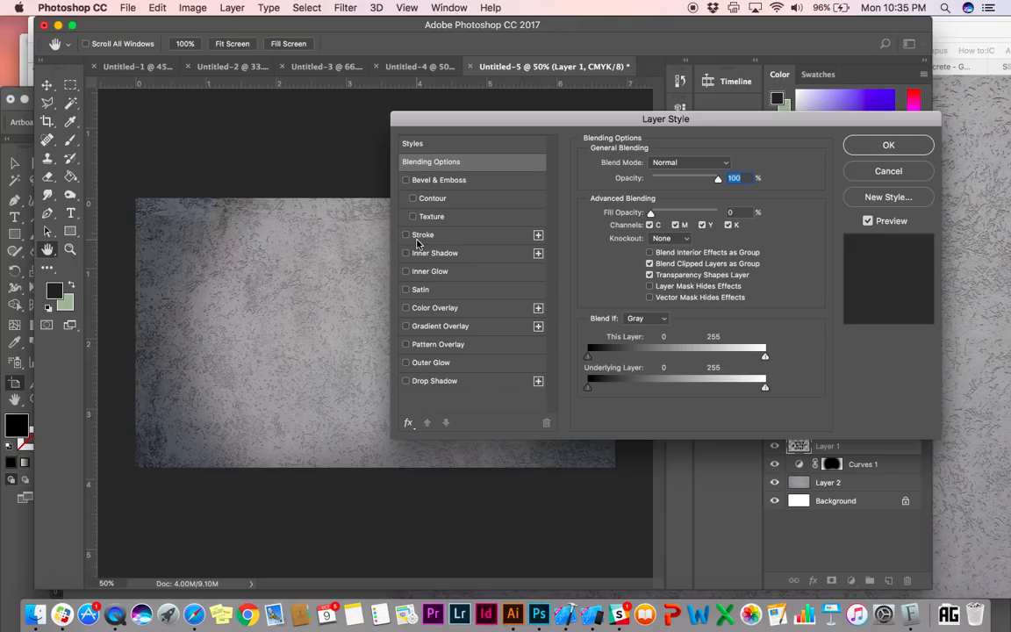
{"action": "left_click", "coordinate": [418, 181]}
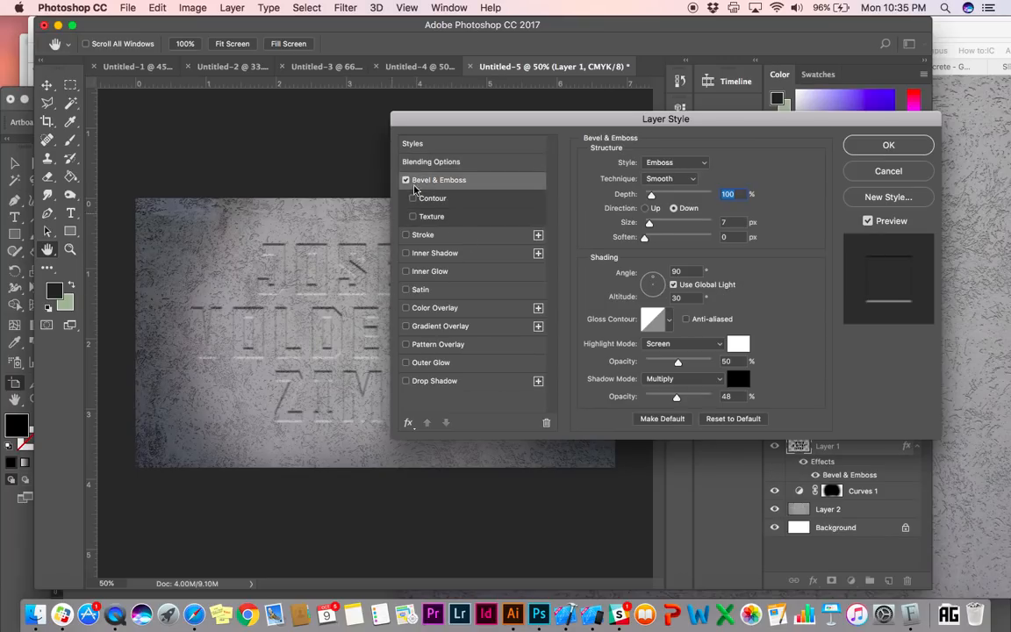
{"action": "left_click_drag", "start_coordinate": [471, 123], "coordinate": [642, 124]}
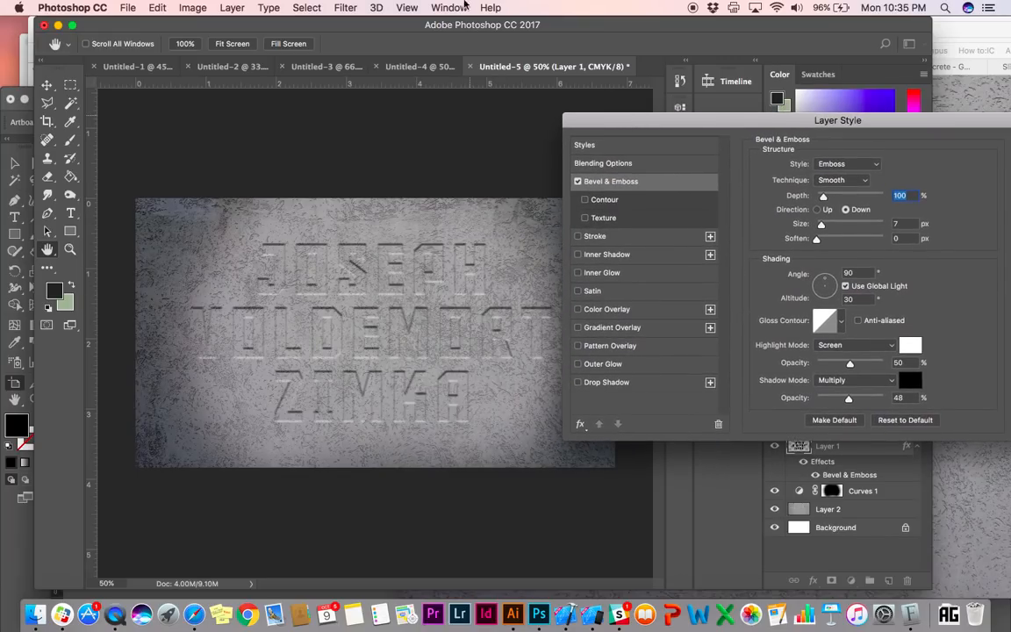
{"action": "left_click_drag", "start_coordinate": [446, 27], "coordinate": [379, 27]}
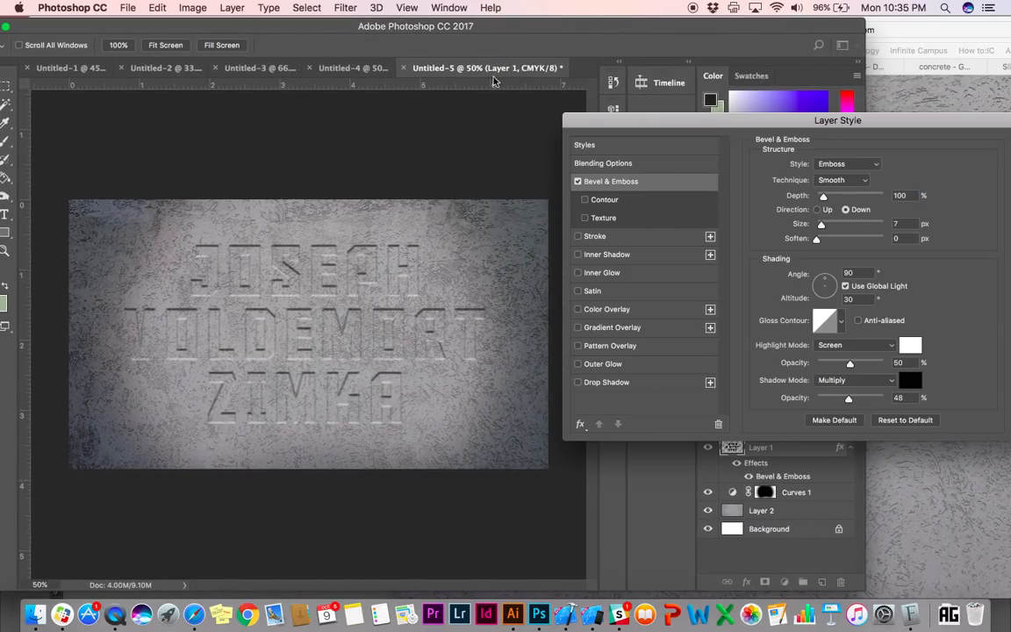
Compare the Up and Down directions of the name text's Bevel & Emboss, ending on Down
{"action": "left_click_drag", "start_coordinate": [699, 128], "coordinate": [617, 174]}
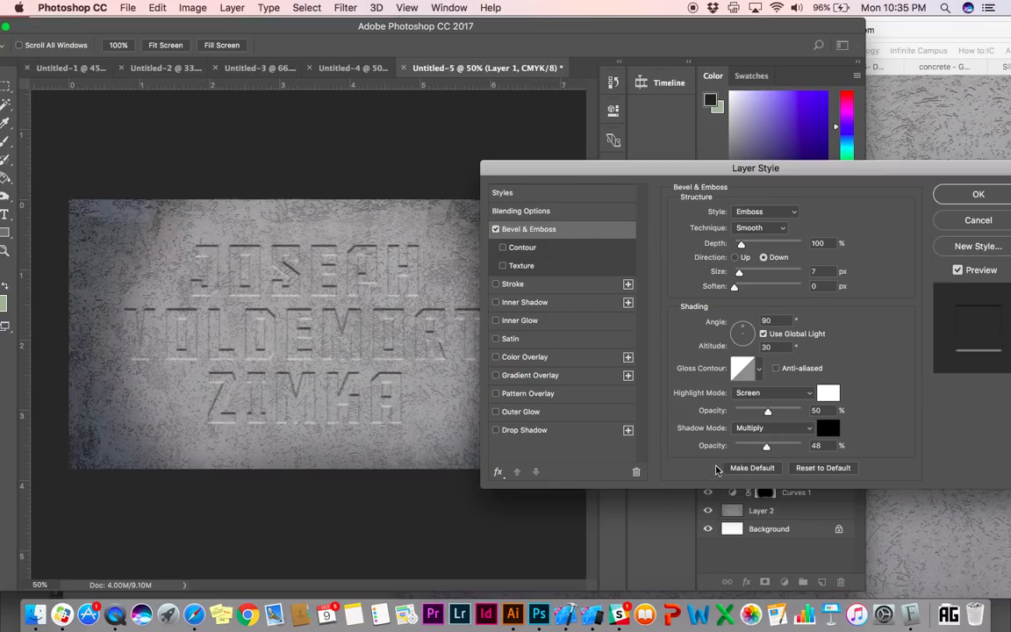
{"action": "left_click", "coordinate": [761, 213]}
{"action": "left_click", "coordinate": [760, 212]}
{"action": "left_click", "coordinate": [735, 257]}
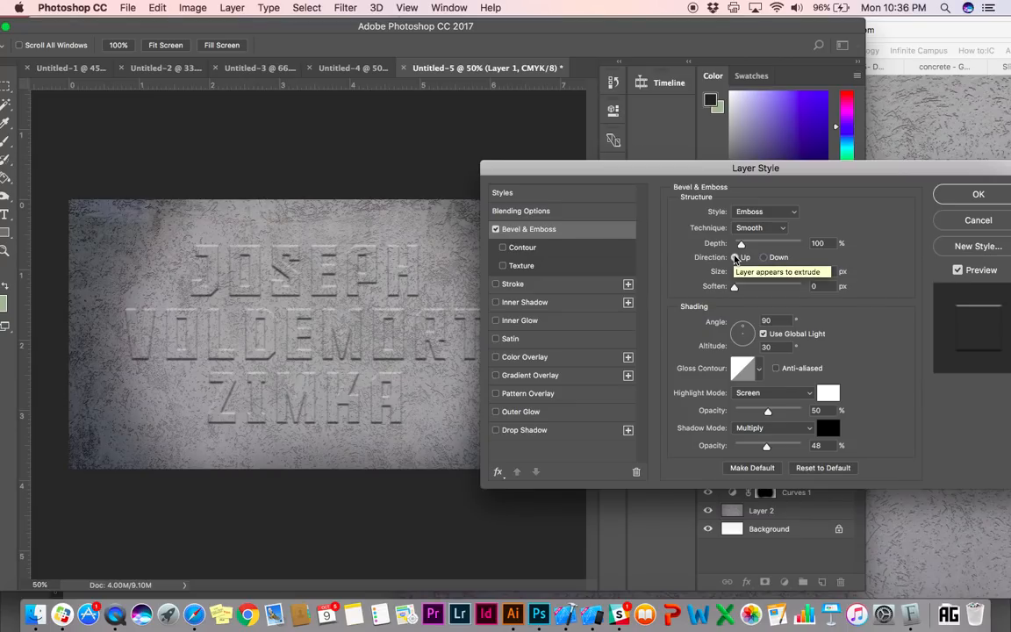
{"action": "left_click", "coordinate": [762, 257]}
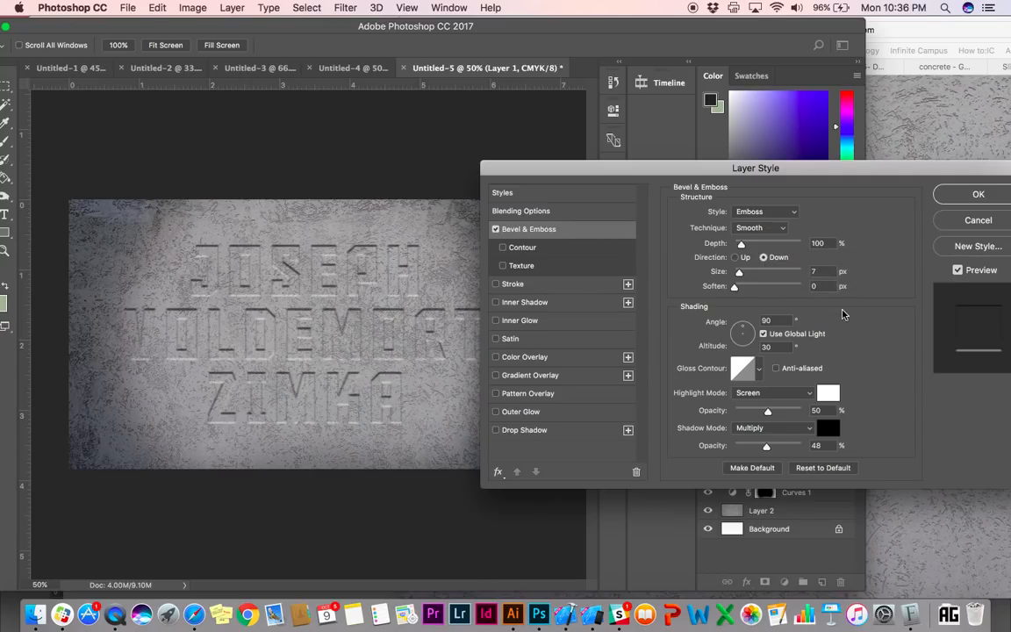
Try larger Bevel & Emboss sizes of 49 px and 38 px, and return the size to 7 px
{"action": "left_click_drag", "start_coordinate": [740, 275], "coordinate": [753, 275]}
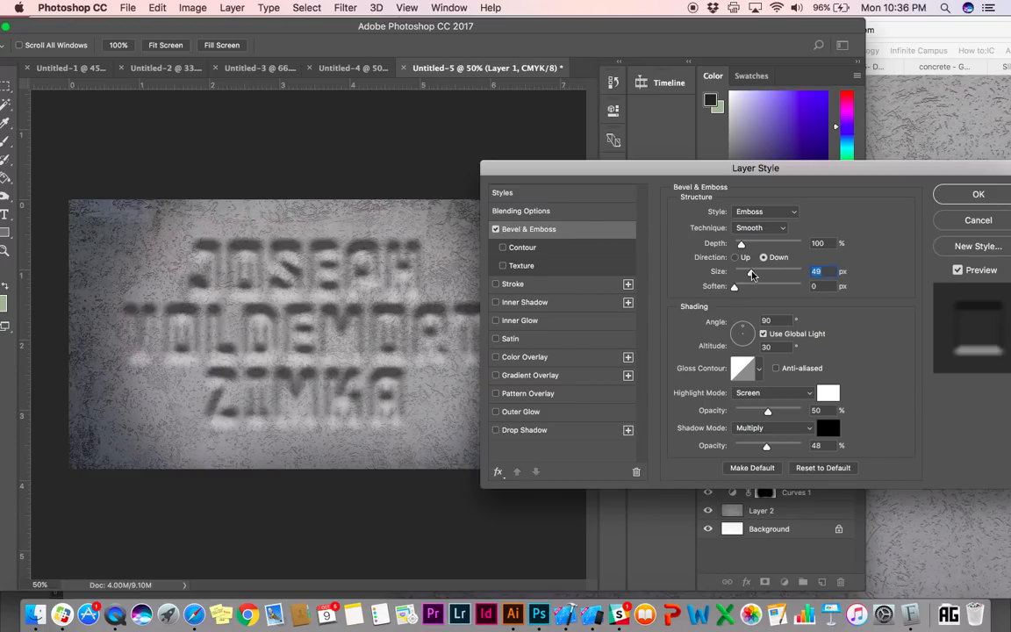
{"action": "left_click_drag", "start_coordinate": [752, 275], "coordinate": [746, 272]}
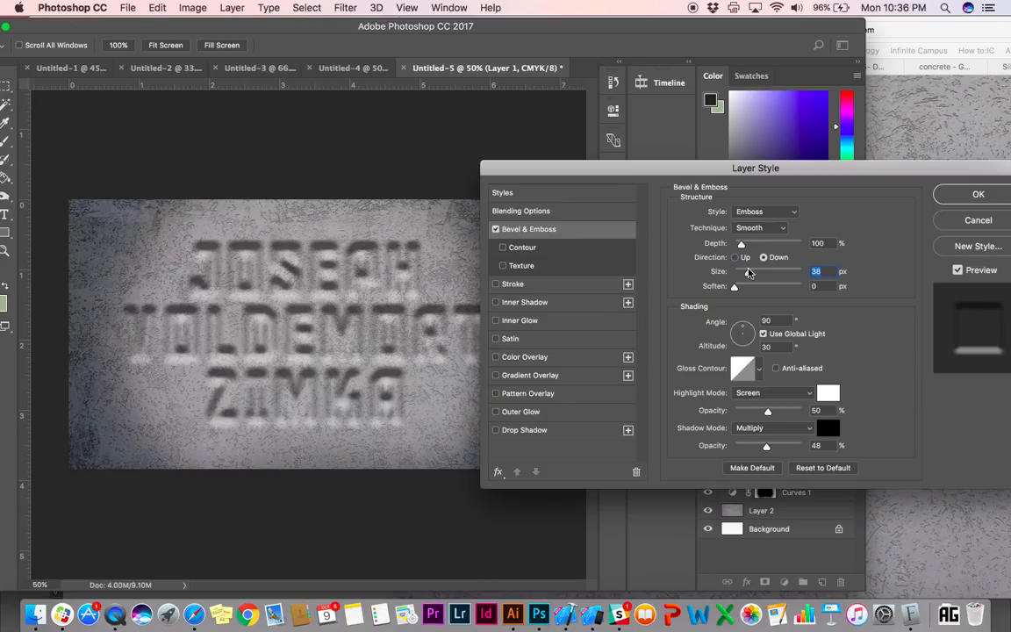
{"action": "left_click_drag", "start_coordinate": [747, 272], "coordinate": [740, 272]}
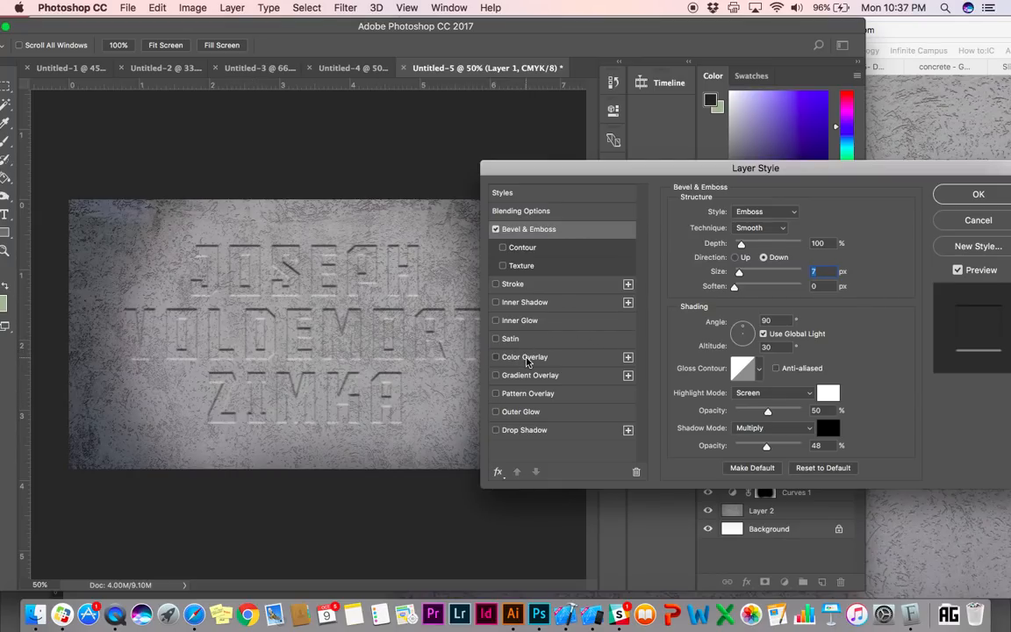
Enable a black Color Overlay on the name text with the Color Burn blend mode and 20% opacity
{"action": "left_click", "coordinate": [524, 358]}
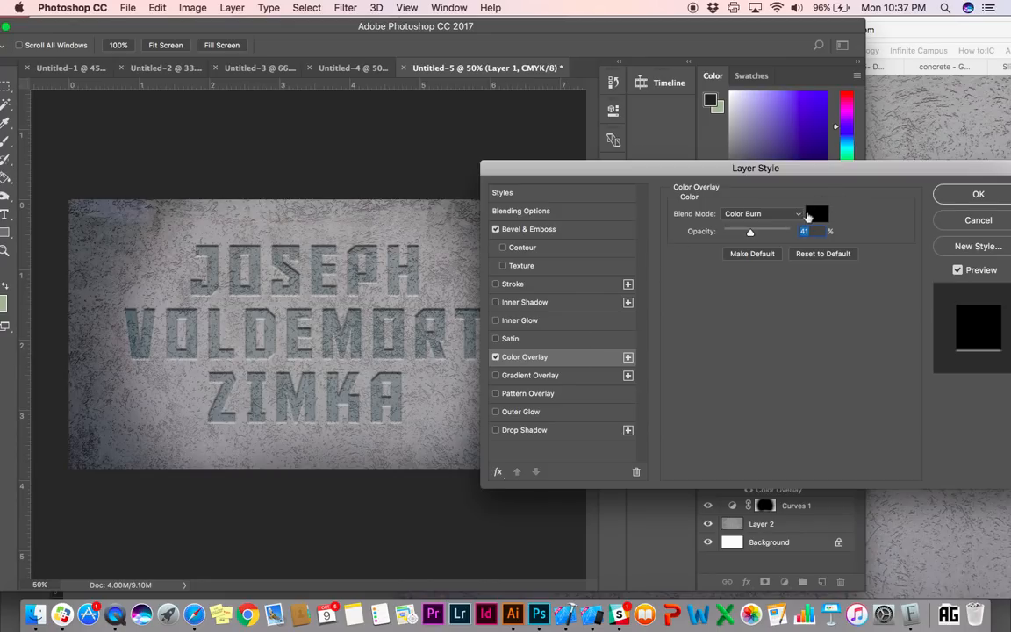
{"action": "left_click", "coordinate": [815, 215]}
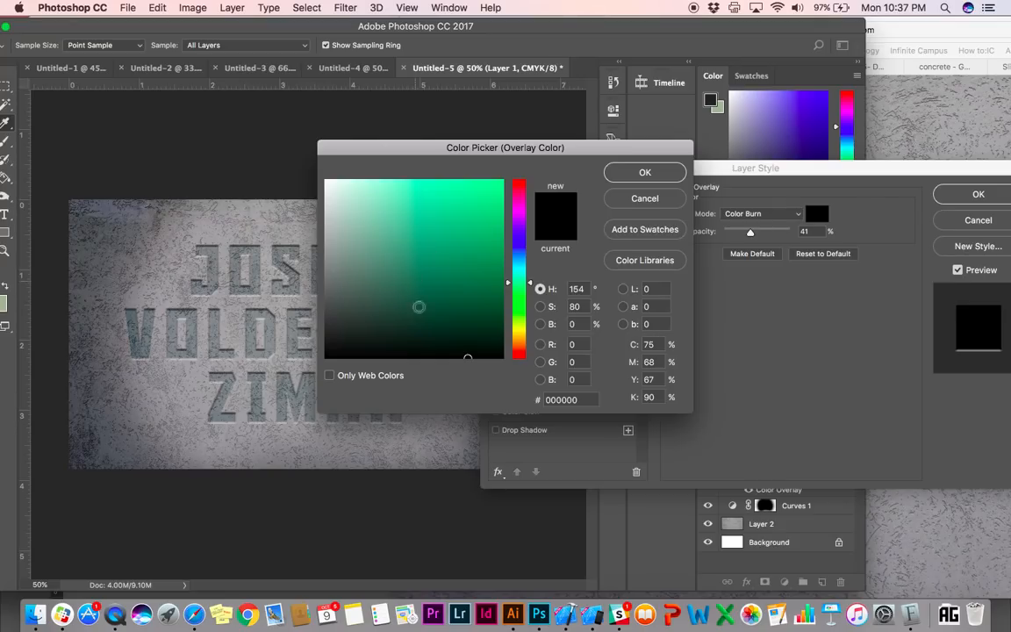
{"action": "left_click", "coordinate": [453, 357]}
{"action": "left_click_drag", "start_coordinate": [426, 358], "coordinate": [340, 360]}
{"action": "left_click", "coordinate": [644, 172]}
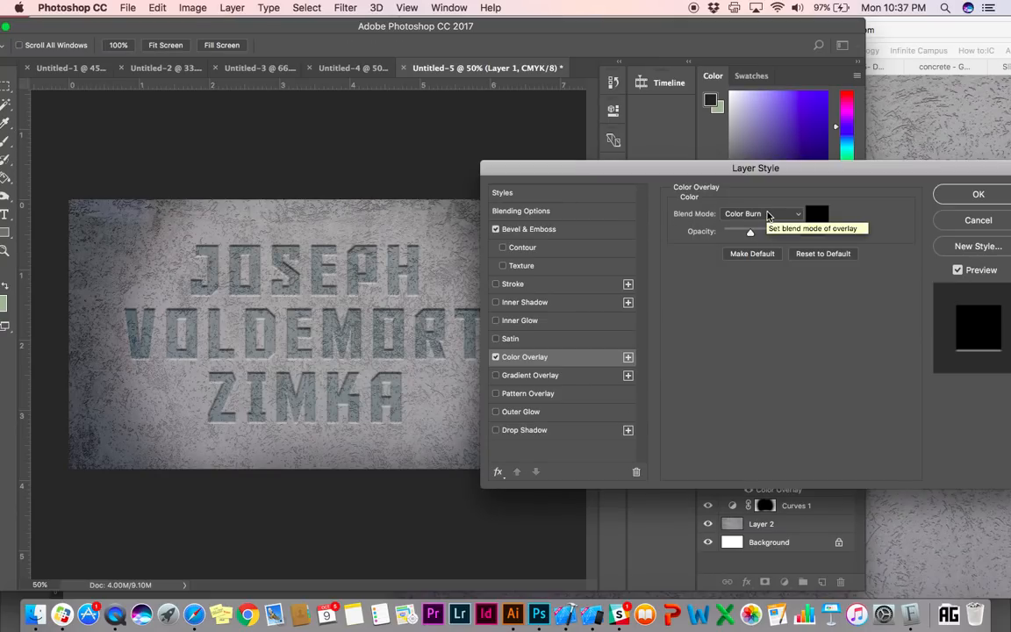
{"action": "left_click", "coordinate": [767, 215]}
{"action": "left_click", "coordinate": [767, 215]}
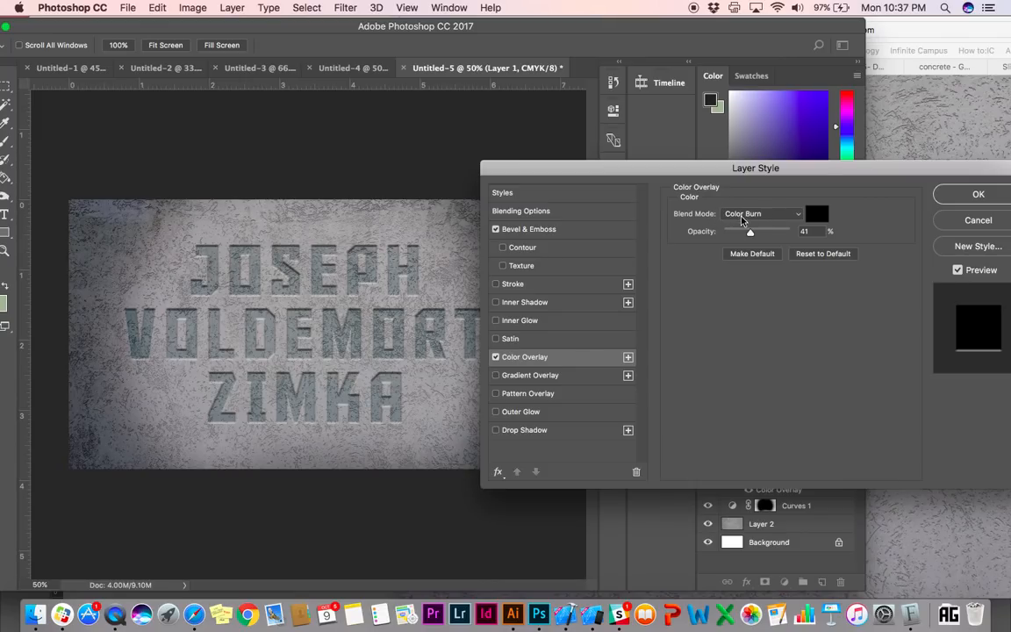
{"action": "mouse_move", "coordinate": [750, 232]}
{"action": "left_mouse_down"}
{"action": "mouse_move", "coordinate": [722, 231]}
{"action": "mouse_move", "coordinate": [737, 234]}
{"action": "left_mouse_up"}
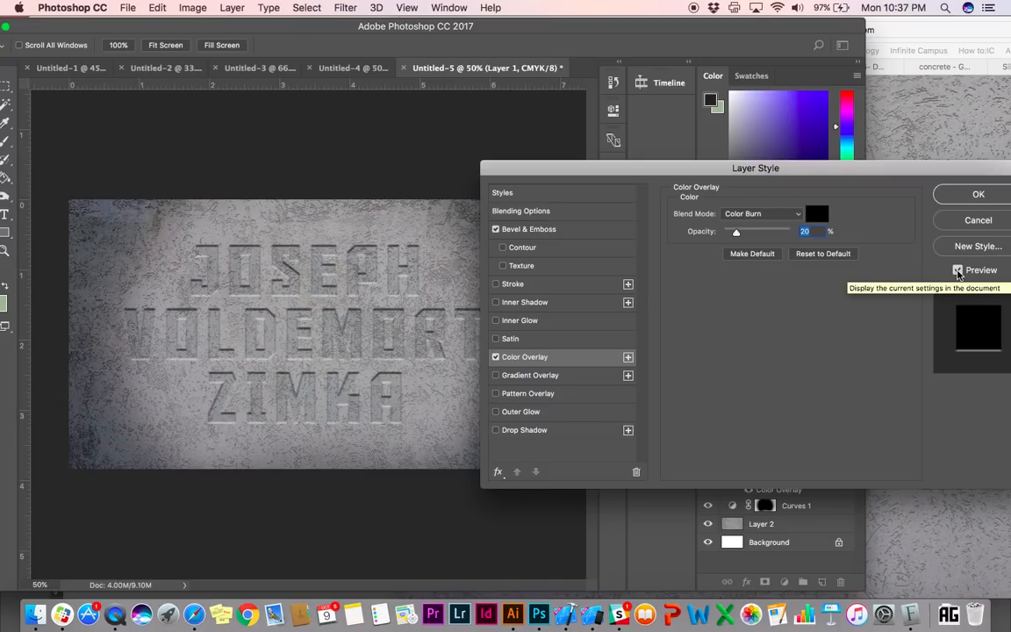
Compare the name text with and without the style preview and the Color Overlay, leaving both enabled
{"action": "left_click", "coordinate": [958, 271]}
{"action": "left_click", "coordinate": [957, 271]}
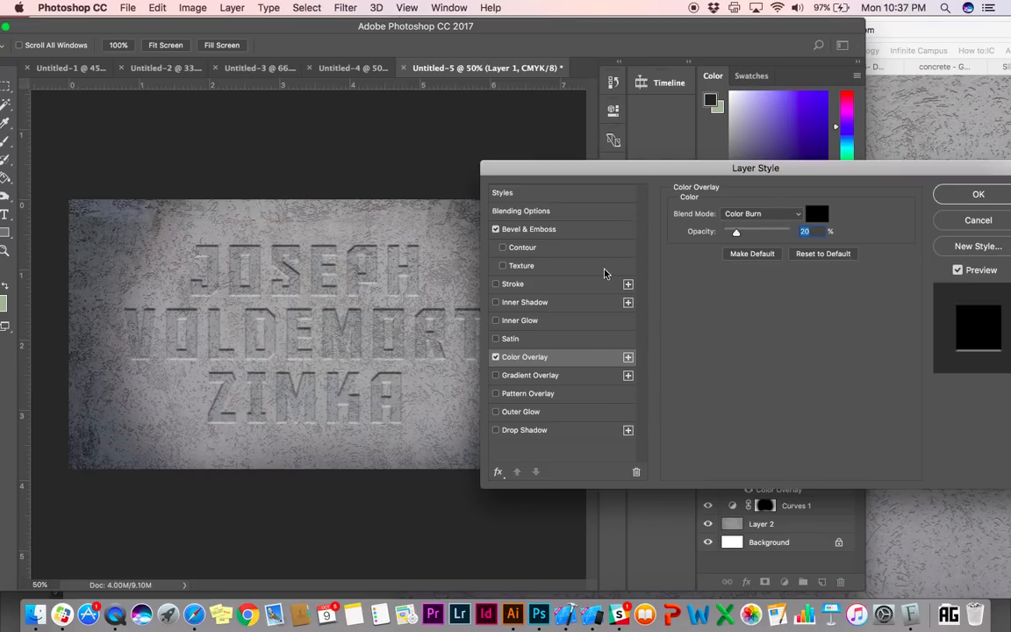
{"action": "left_click", "coordinate": [495, 358]}
{"action": "left_click", "coordinate": [495, 358]}
{"action": "left_click", "coordinate": [495, 358]}
{"action": "left_click", "coordinate": [495, 358]}
{"action": "left_click", "coordinate": [495, 358]}
{"action": "left_click", "coordinate": [495, 358]}
{"action": "left_click", "coordinate": [495, 358]}
Enable a Color Burn Inner Shadow with 40% opacity, a 137° angle, 9 px distance and 6 px size
{"action": "left_click", "coordinate": [531, 302]}
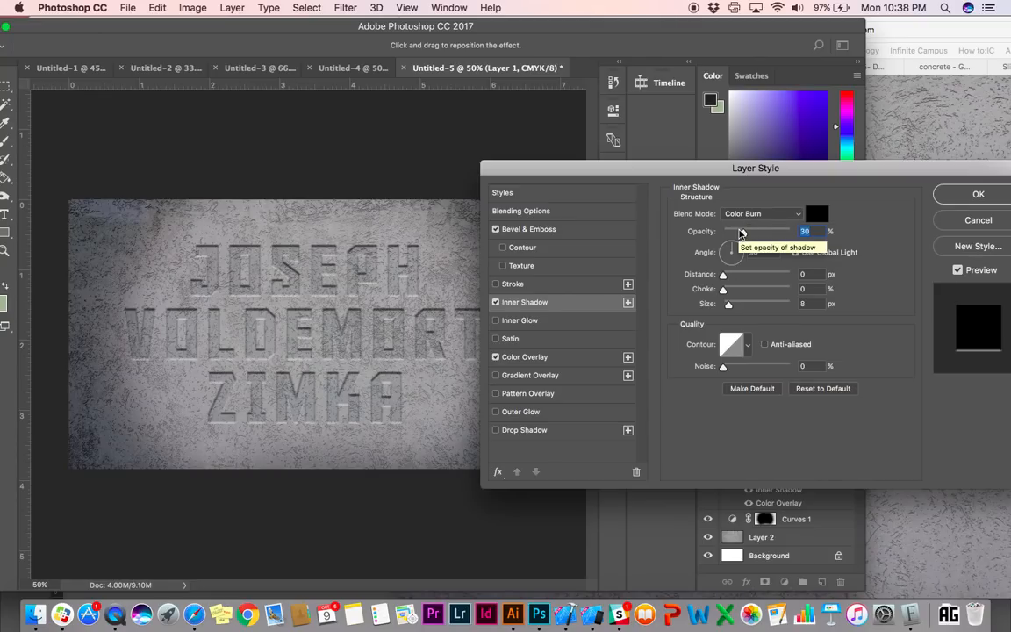
{"action": "left_click_drag", "start_coordinate": [743, 233], "coordinate": [777, 238]}
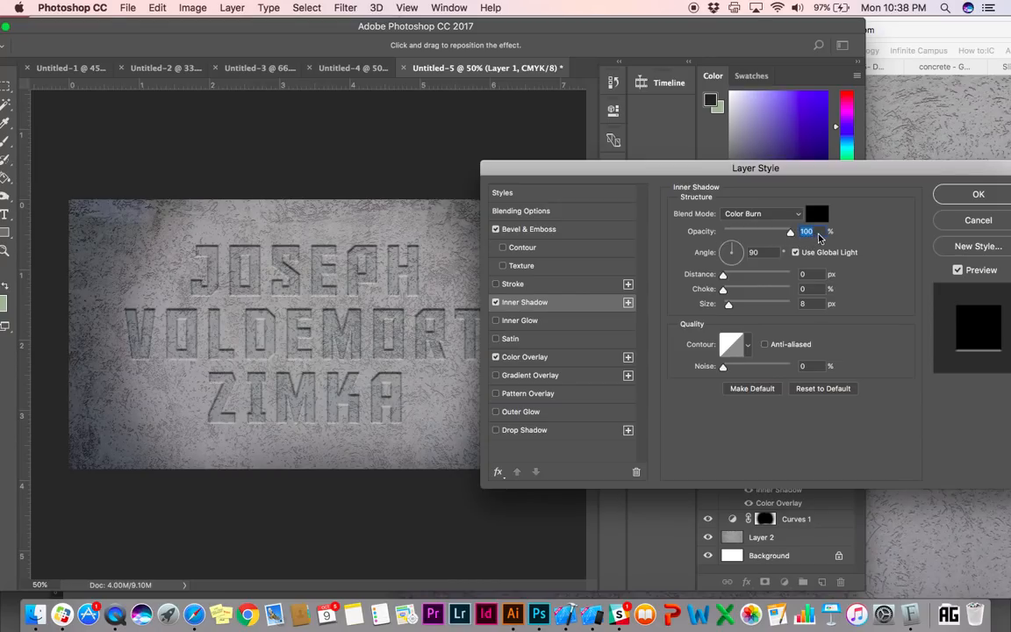
{"action": "left_click_drag", "start_coordinate": [790, 234], "coordinate": [751, 239]}
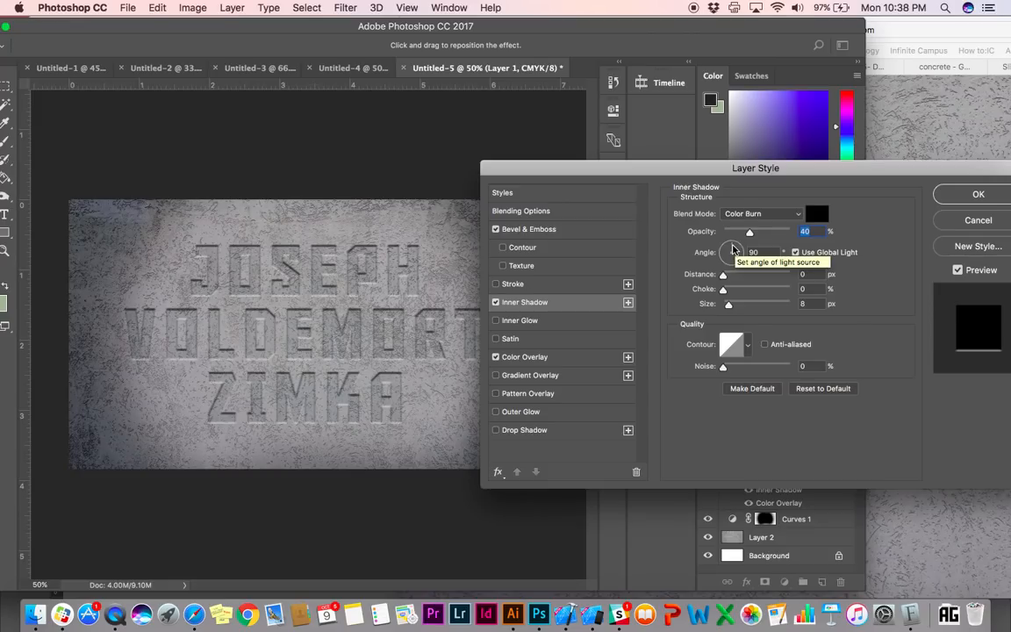
{"action": "left_click_drag", "start_coordinate": [735, 250], "coordinate": [725, 250]}
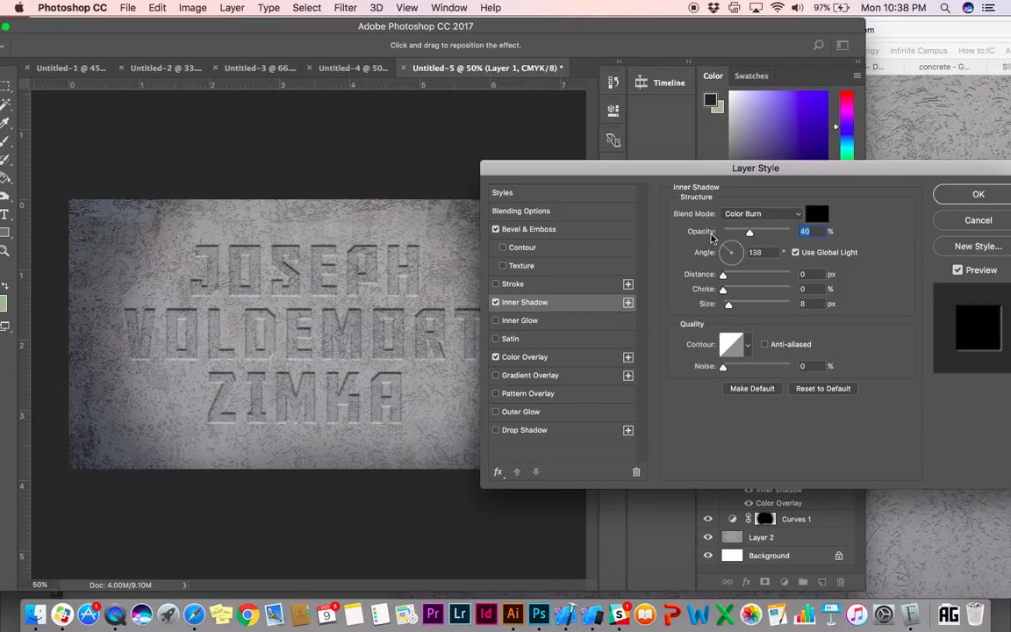
{"action": "key", "text": "Tab"}
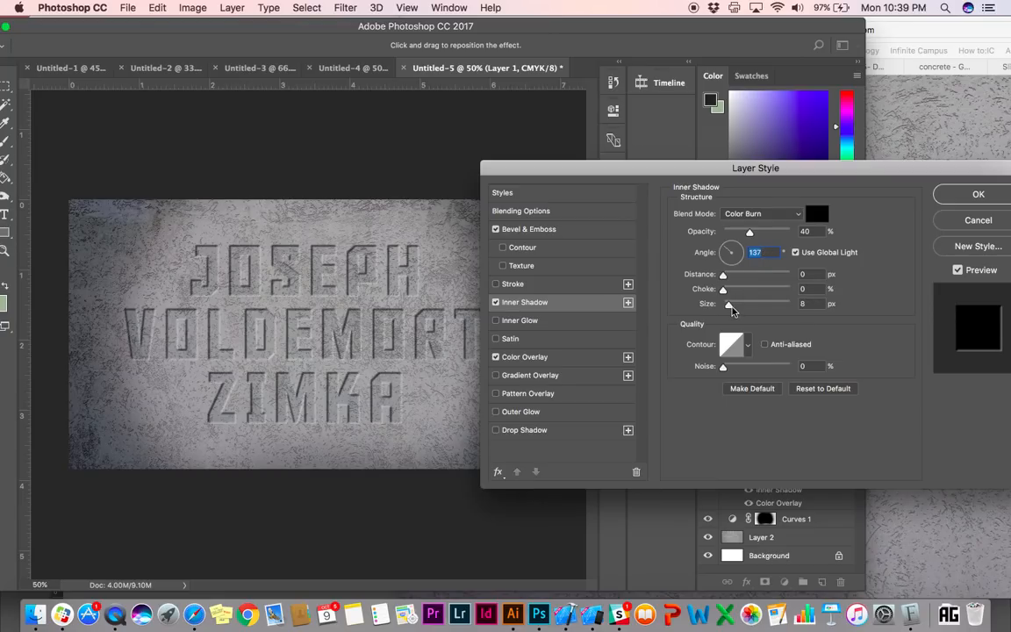
{"action": "left_click_drag", "start_coordinate": [725, 279], "coordinate": [731, 277]}
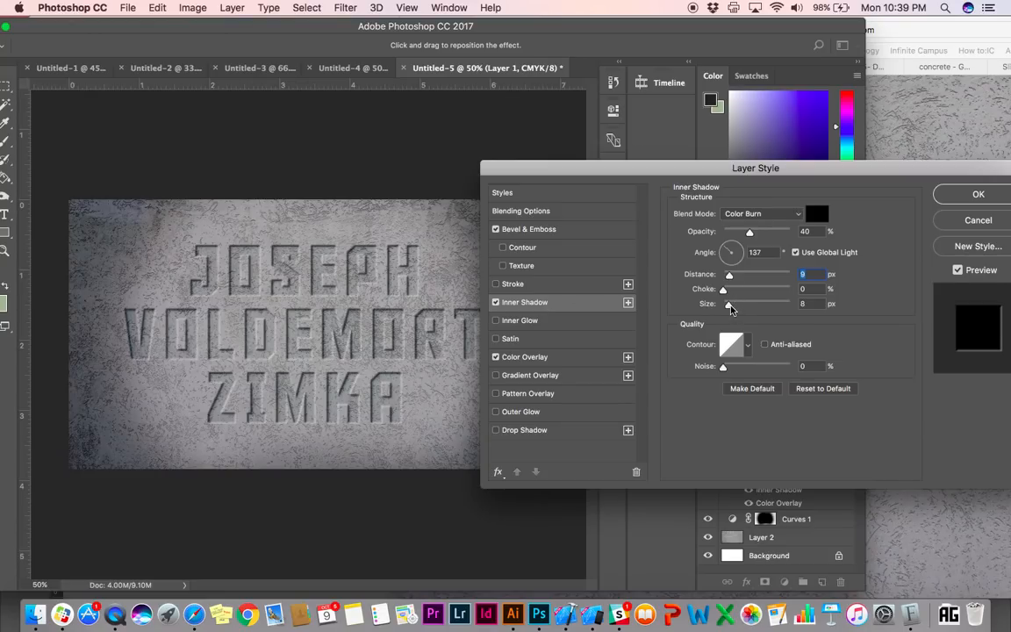
{"action": "left_click_drag", "start_coordinate": [732, 308], "coordinate": [728, 307]}
Compare the text with each of its three effects off and on, keep all three enabled, and apply the layer style
{"action": "left_click", "coordinate": [496, 302]}
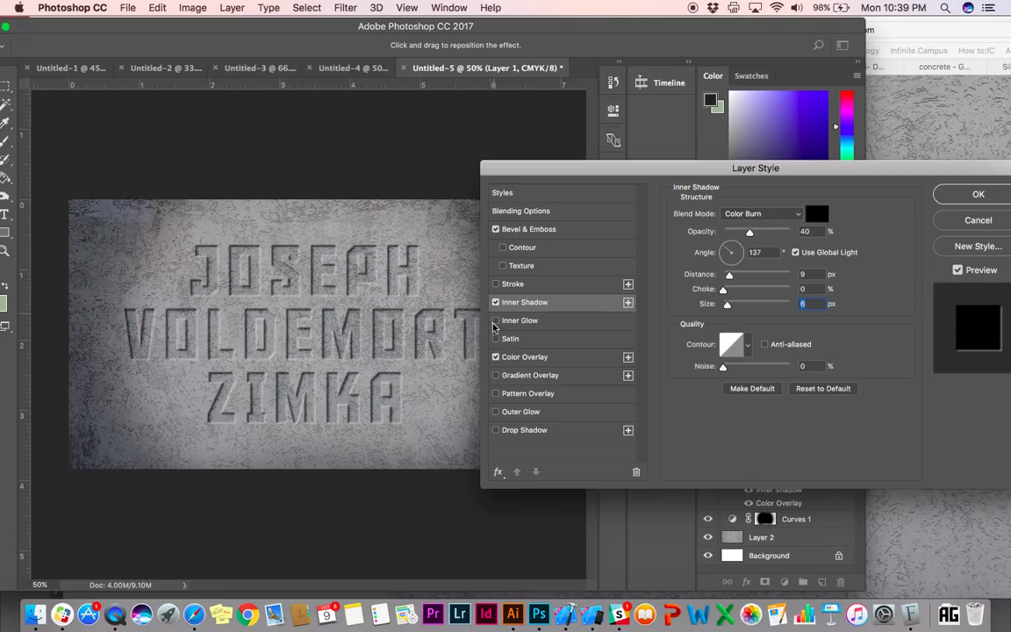
{"action": "left_click", "coordinate": [496, 230]}
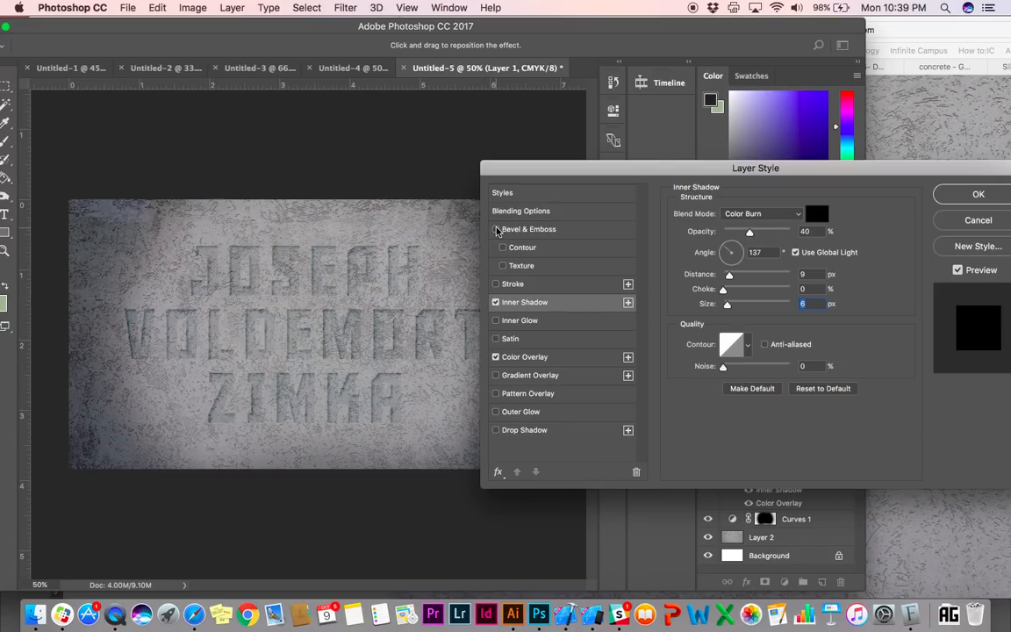
{"action": "left_click", "coordinate": [496, 230]}
{"action": "left_click", "coordinate": [496, 302]}
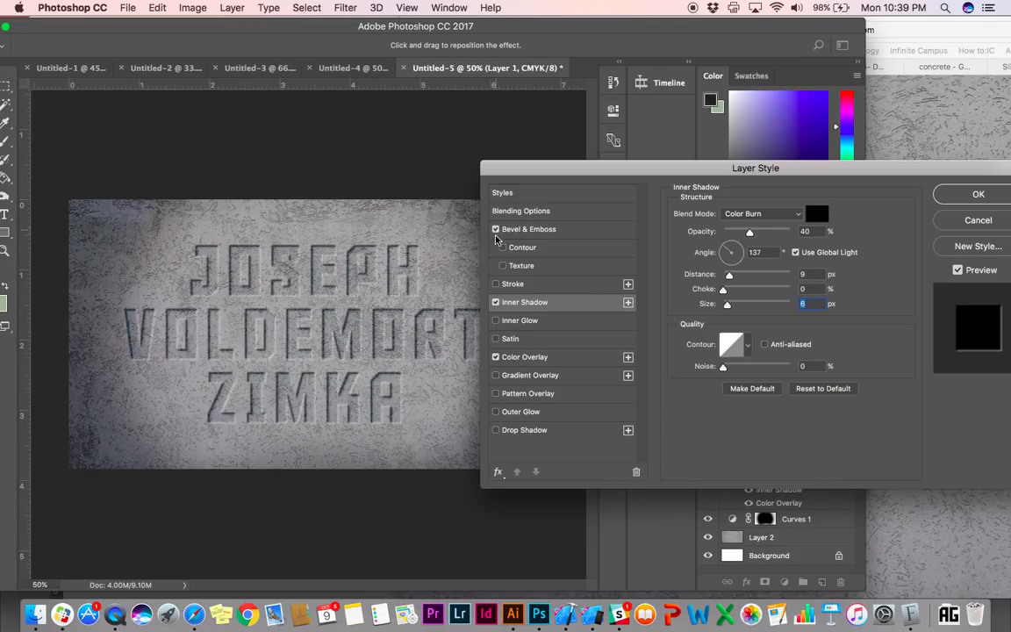
{"action": "left_click", "coordinate": [496, 302]}
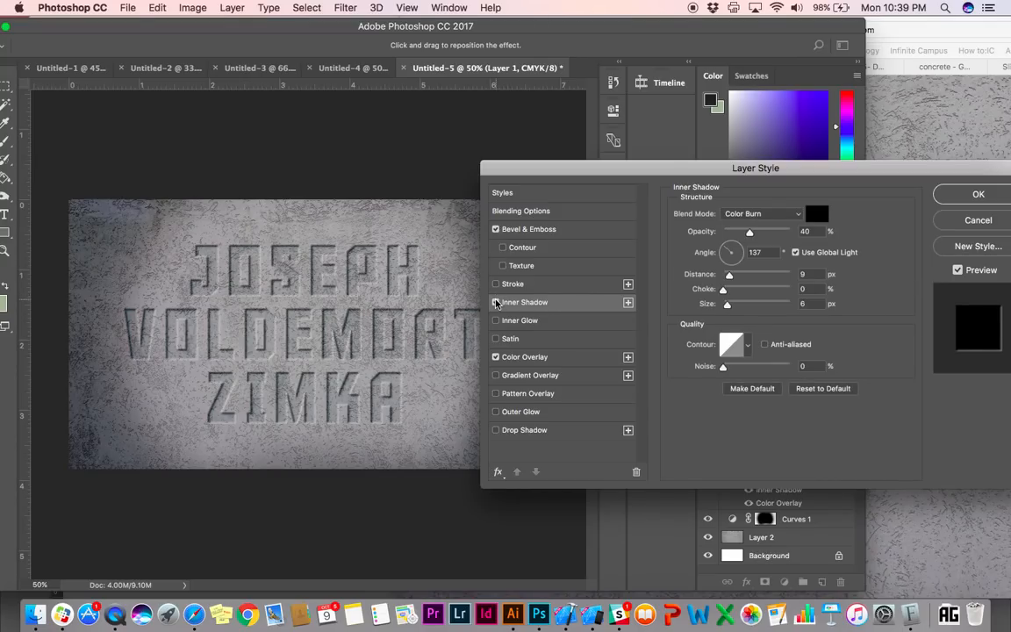
{"action": "left_click", "coordinate": [496, 357]}
{"action": "left_click_drag", "start_coordinate": [829, 171], "coordinate": [679, 138]}
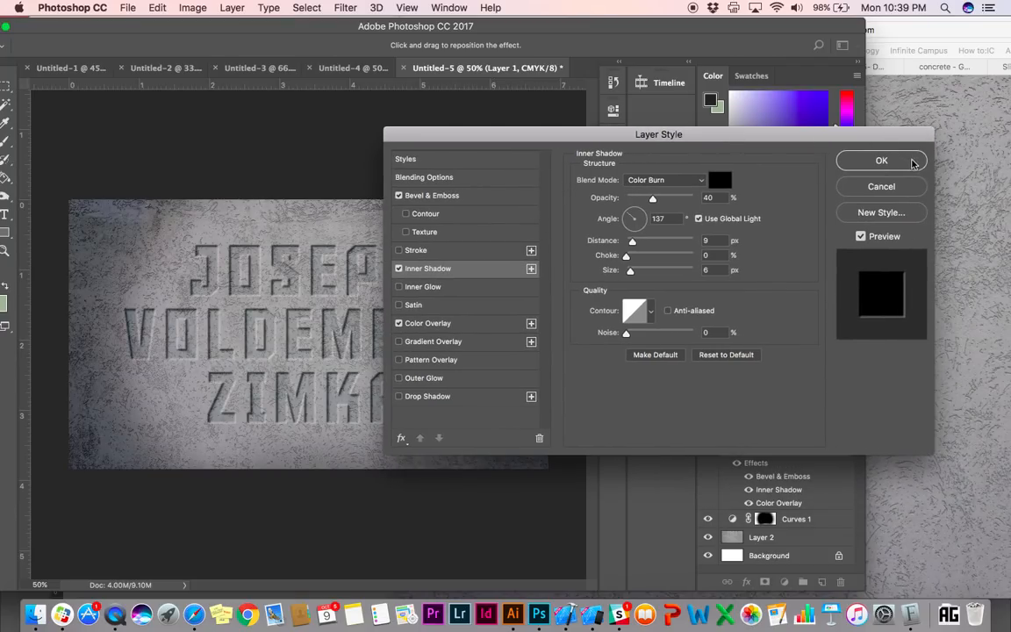
{"action": "left_click", "coordinate": [849, 161]}
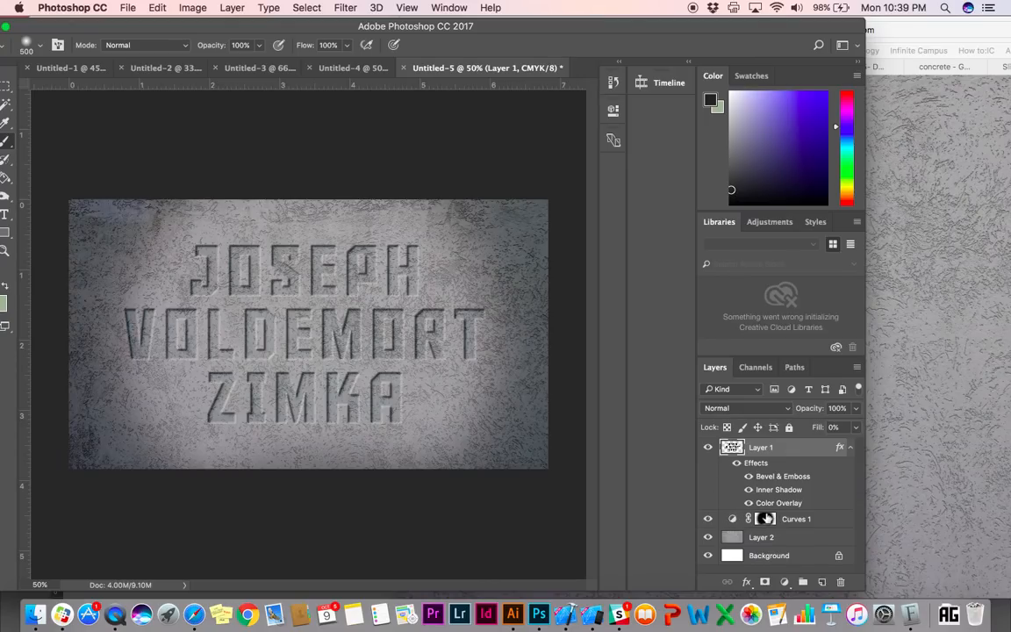
Paint white around the edges of the Curves mask to widen the dark vignette, undoing an unwanted stroke
{"action": "left_click", "coordinate": [766, 518]}
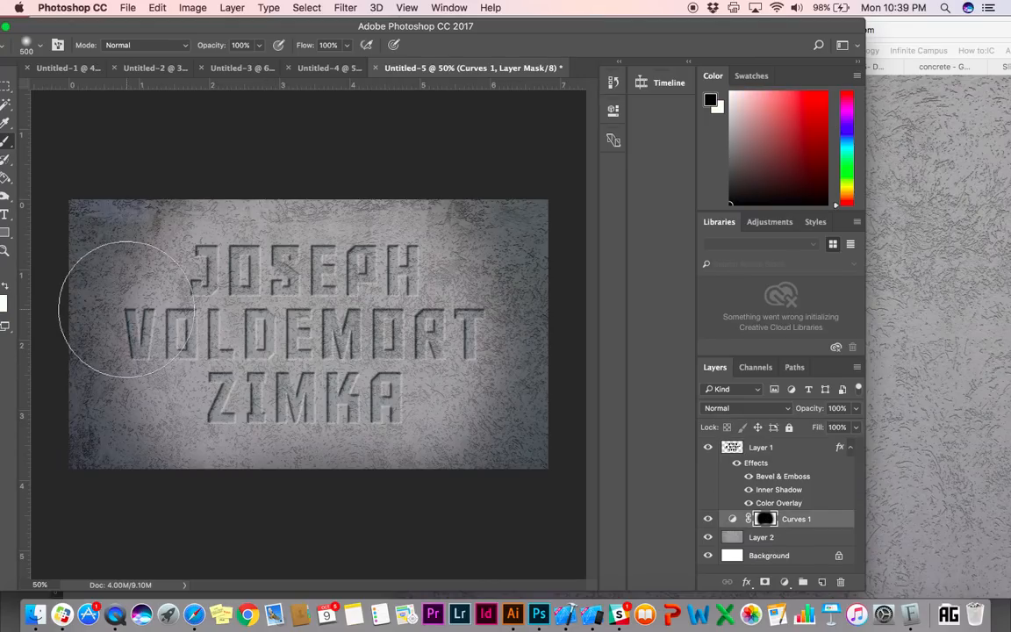
{"action": "left_click_drag", "start_coordinate": [108, 30], "coordinate": [162, 29]}
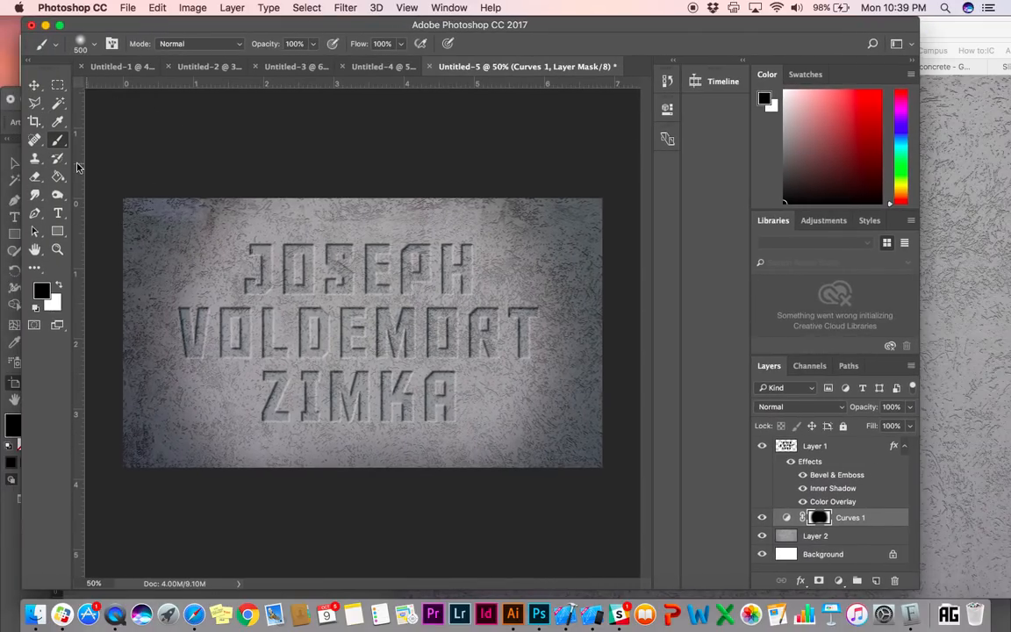
{"action": "left_click", "coordinate": [57, 283]}
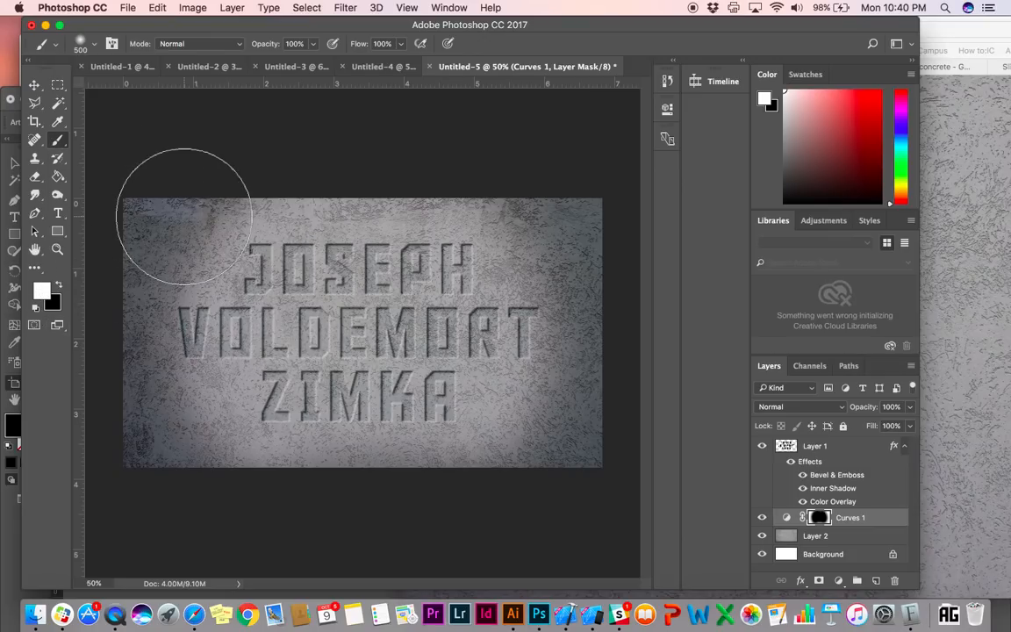
{"action": "mouse_move", "coordinate": [192, 225]}
{"action": "left_mouse_down"}
{"action": "mouse_move", "coordinate": [153, 329]}
{"action": "mouse_move", "coordinate": [151, 380]}
{"action": "mouse_move", "coordinate": [180, 438]}
{"action": "mouse_move", "coordinate": [279, 454]}
{"action": "mouse_move", "coordinate": [340, 434]}
{"action": "mouse_move", "coordinate": [389, 392]}
{"action": "mouse_move", "coordinate": [299, 336]}
{"action": "mouse_move", "coordinate": [348, 269]}
{"action": "mouse_move", "coordinate": [381, 343]}
{"action": "mouse_move", "coordinate": [249, 382]}
{"action": "mouse_move", "coordinate": [253, 278]}
{"action": "mouse_move", "coordinate": [478, 267]}
{"action": "mouse_move", "coordinate": [473, 329]}
{"action": "mouse_move", "coordinate": [501, 416]}
{"action": "mouse_move", "coordinate": [524, 409]}
{"action": "mouse_move", "coordinate": [332, 390]}
{"action": "mouse_move", "coordinate": [436, 360]}
{"action": "mouse_move", "coordinate": [411, 374]}
{"action": "mouse_move", "coordinate": [273, 331]}
{"action": "mouse_move", "coordinate": [212, 390]}
{"action": "left_mouse_up"}
{"action": "key", "text": "super+z"}
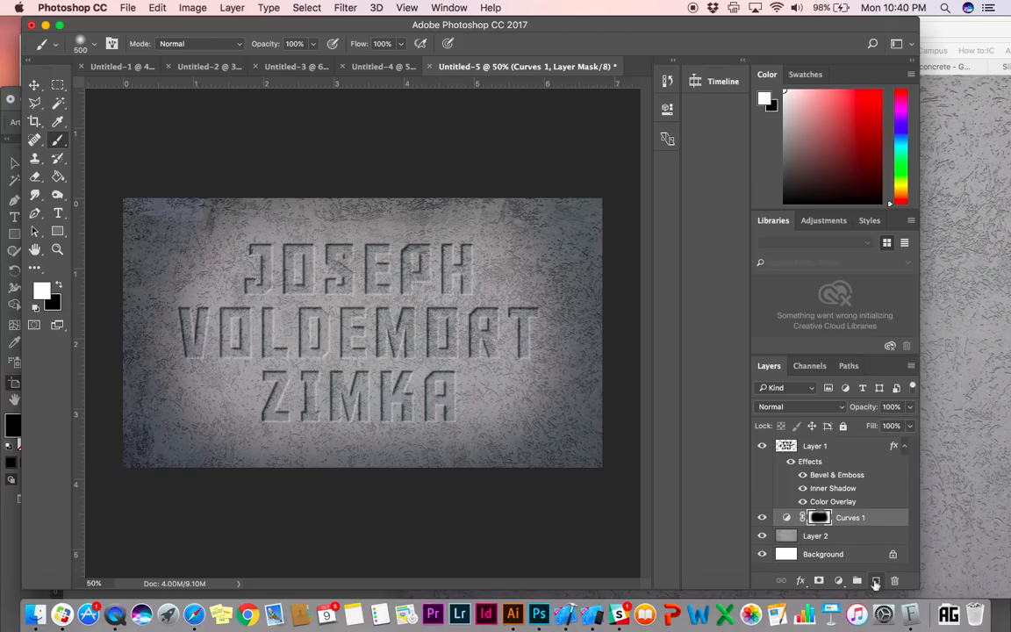
Add a new layer above the Curves adjustment and fill it with the dark foreground colour using the Paint Bucket
{"action": "left_click", "coordinate": [875, 580]}
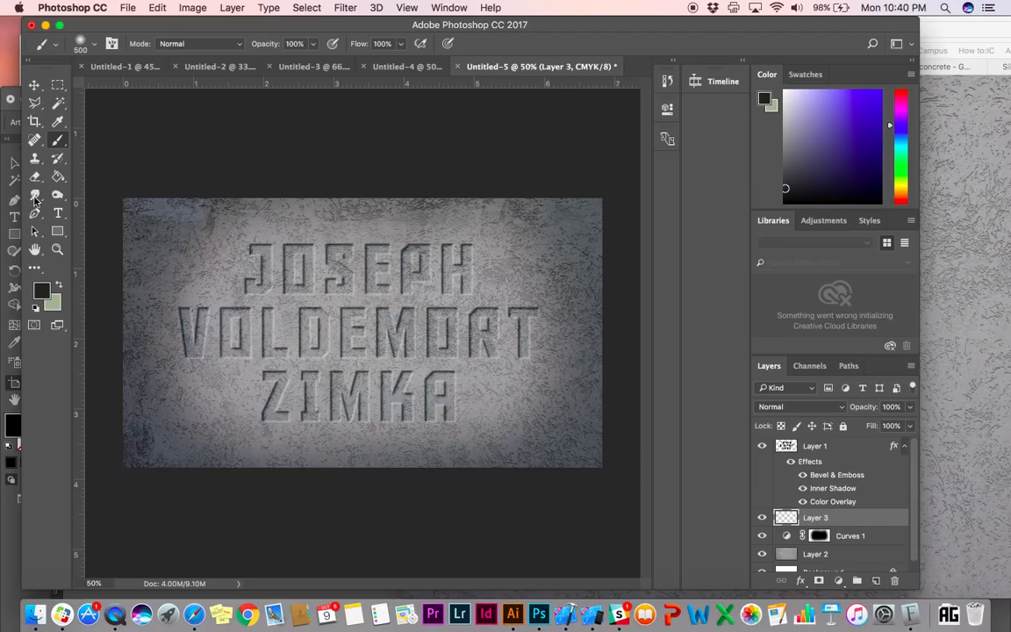
{"action": "left_click", "coordinate": [57, 175]}
{"action": "left_click", "coordinate": [147, 203]}
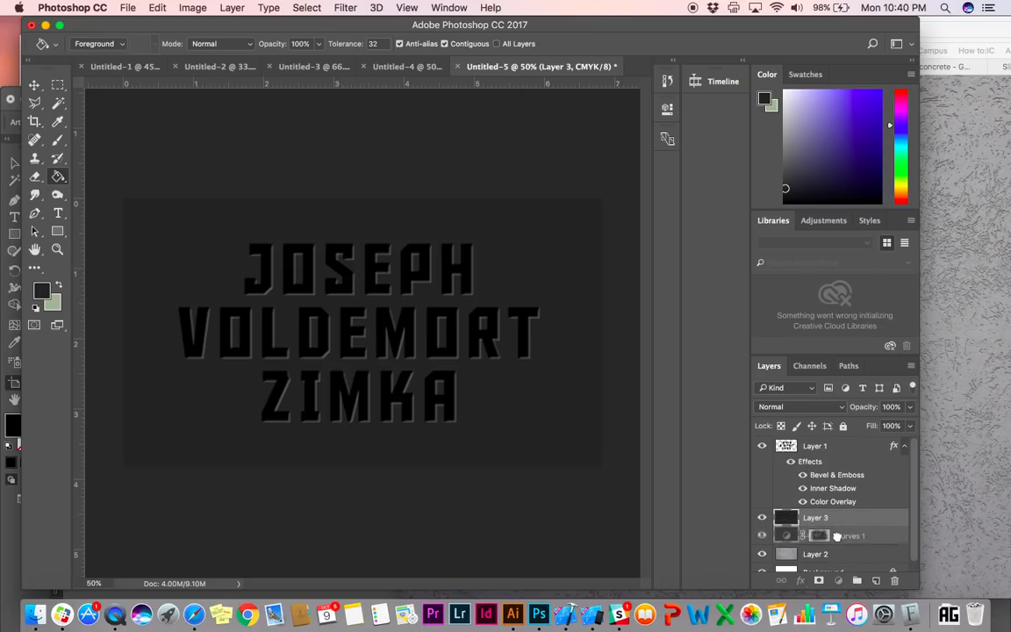
{"action": "left_click_drag", "start_coordinate": [834, 536], "coordinate": [791, 511]}
Set the dark fill layer to 25% opacity, compare it hidden and shown, and change its blend mode to Multiply
{"action": "left_click", "coordinate": [908, 409]}
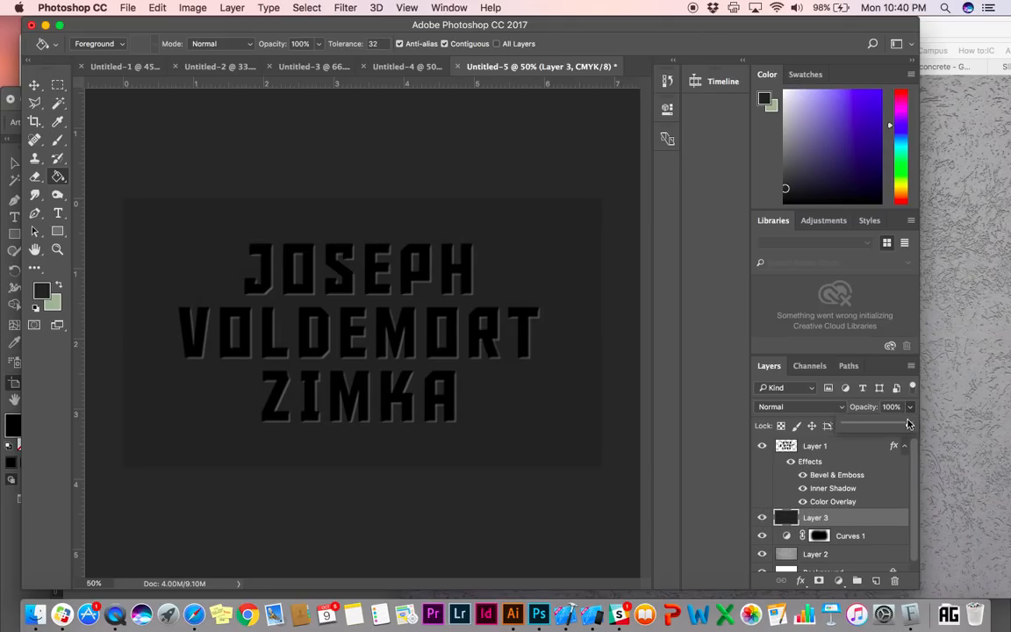
{"action": "left_click_drag", "start_coordinate": [908, 426], "coordinate": [860, 427]}
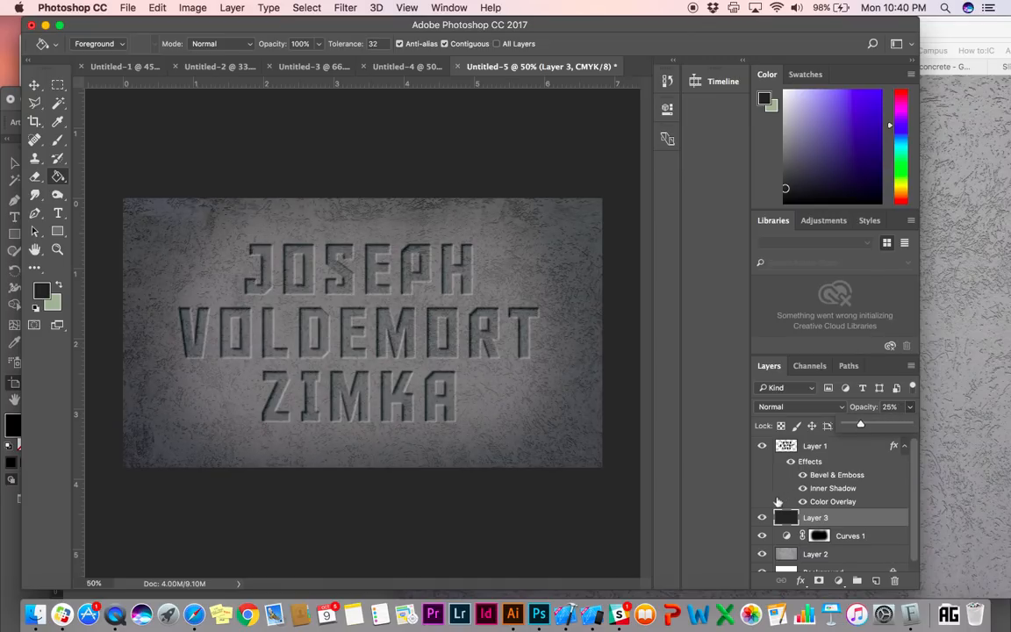
{"action": "left_click", "coordinate": [762, 518]}
{"action": "left_click", "coordinate": [763, 518]}
{"action": "left_click", "coordinate": [763, 517]}
{"action": "left_click", "coordinate": [762, 517]}
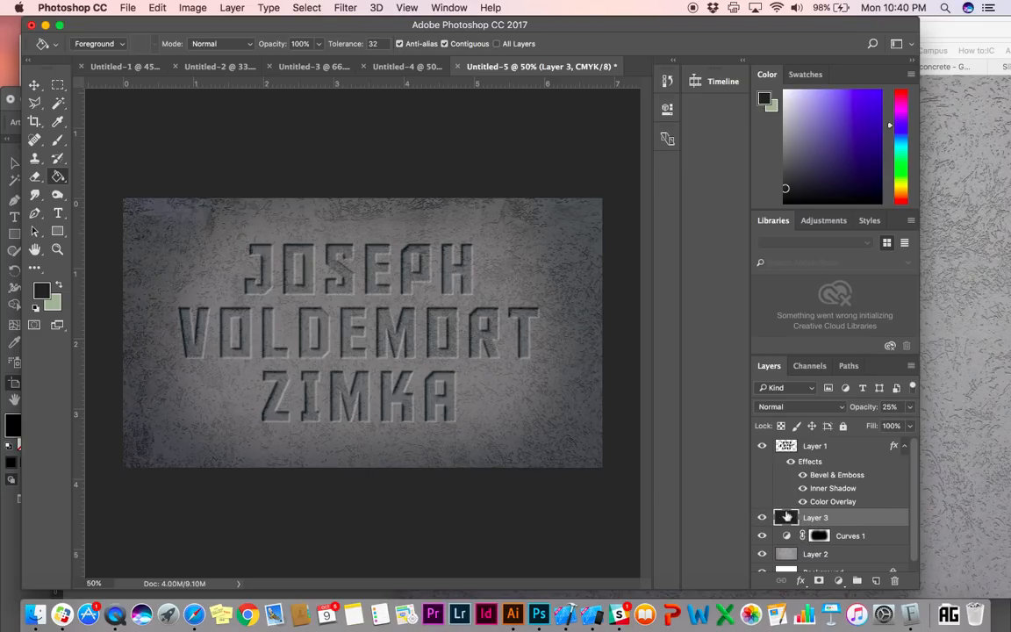
{"action": "left_click", "coordinate": [809, 411]}
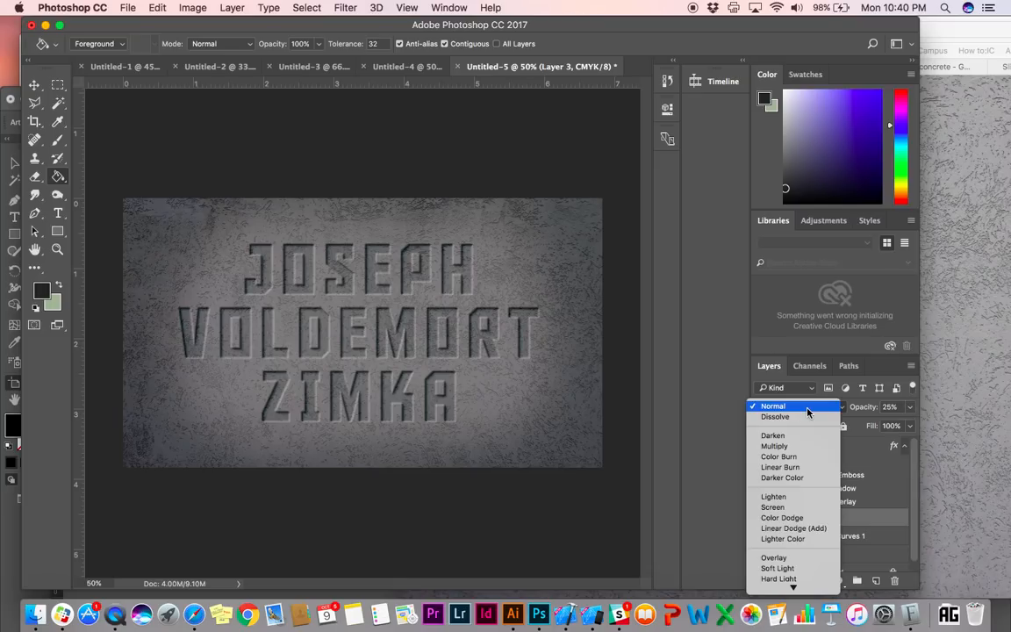
{"action": "left_click", "coordinate": [793, 451]}
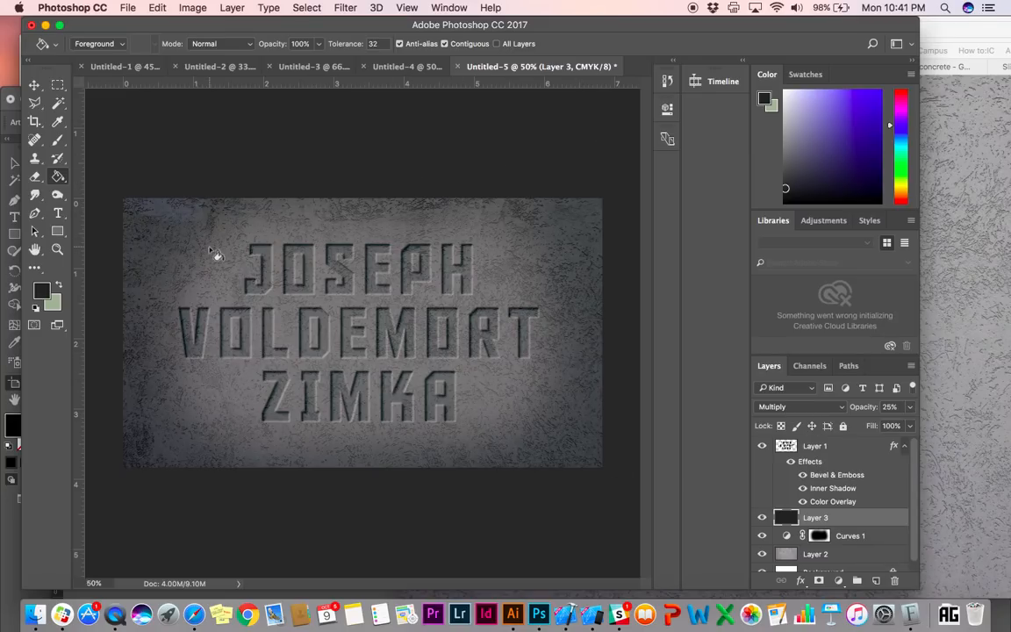
Set up saving a copy of the wallpaper in JPEG format in the Graphic Design folder
{"action": "left_click", "coordinate": [128, 7]}
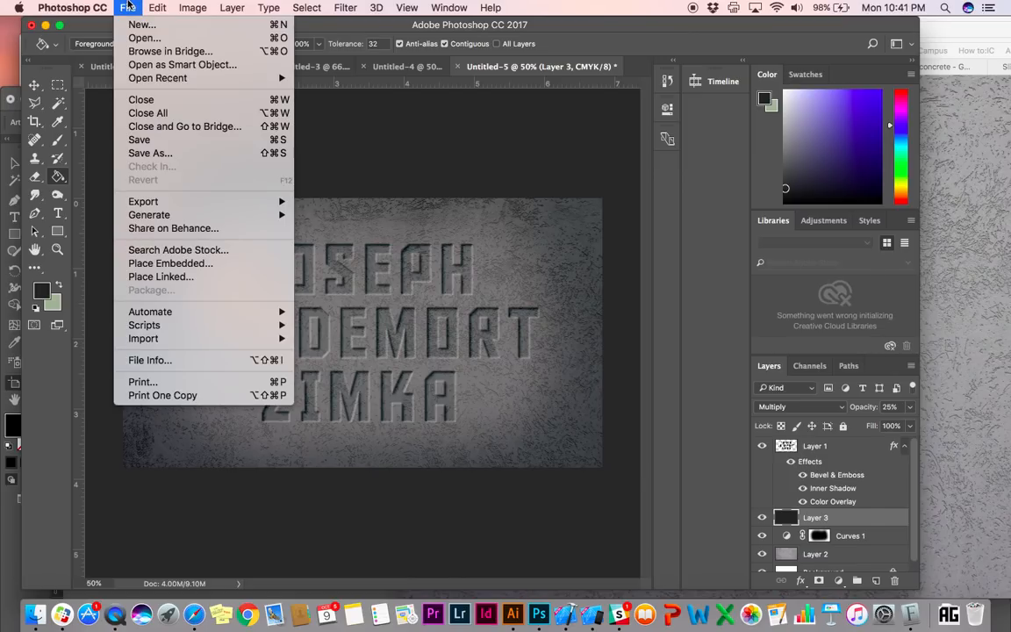
{"action": "left_click", "coordinate": [158, 155]}
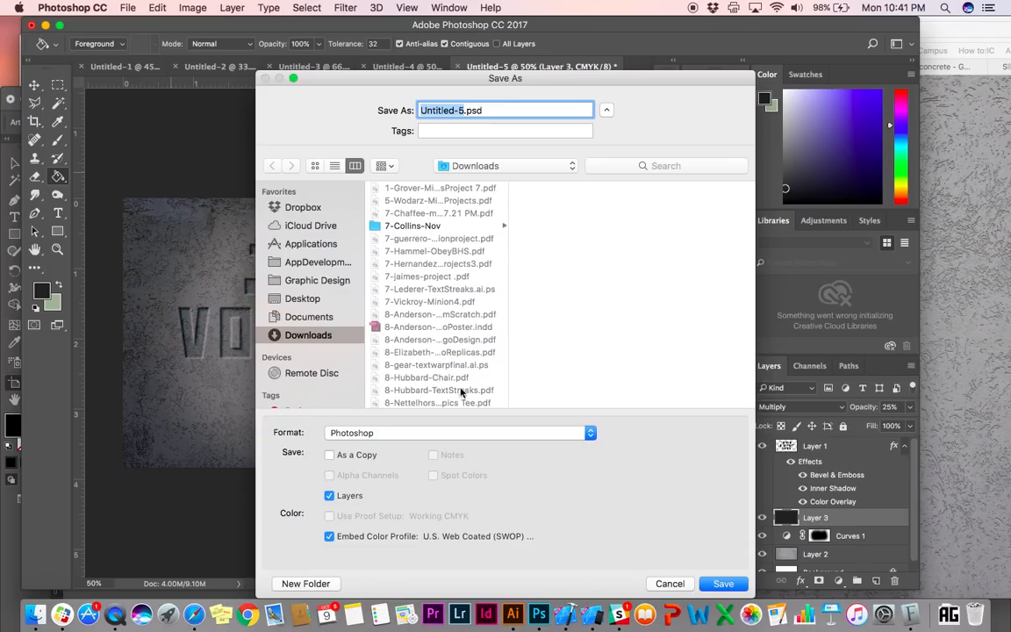
{"action": "left_click", "coordinate": [444, 433]}
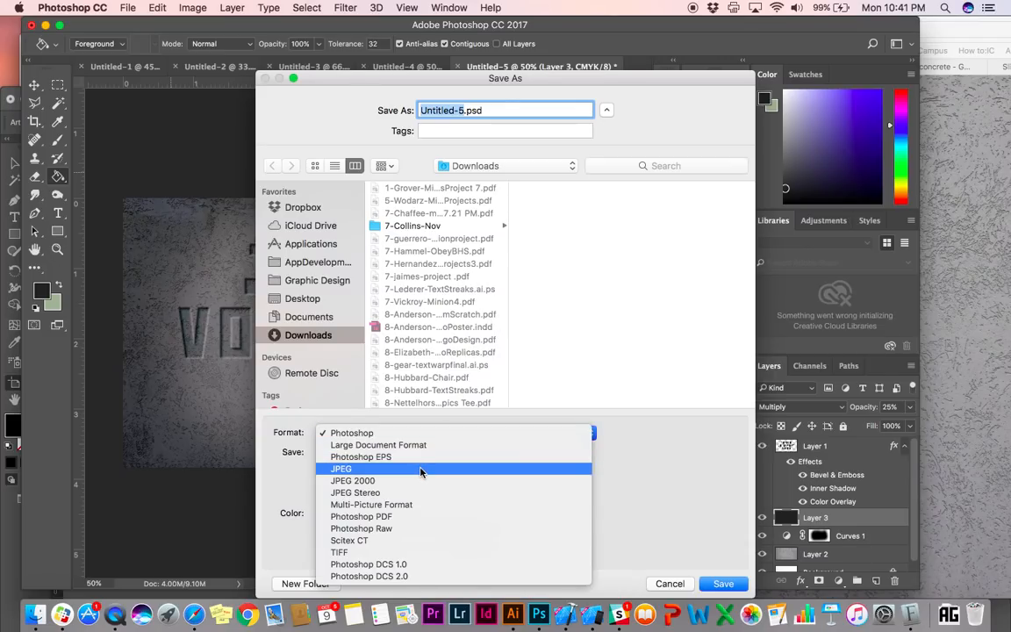
{"action": "left_click", "coordinate": [419, 473]}
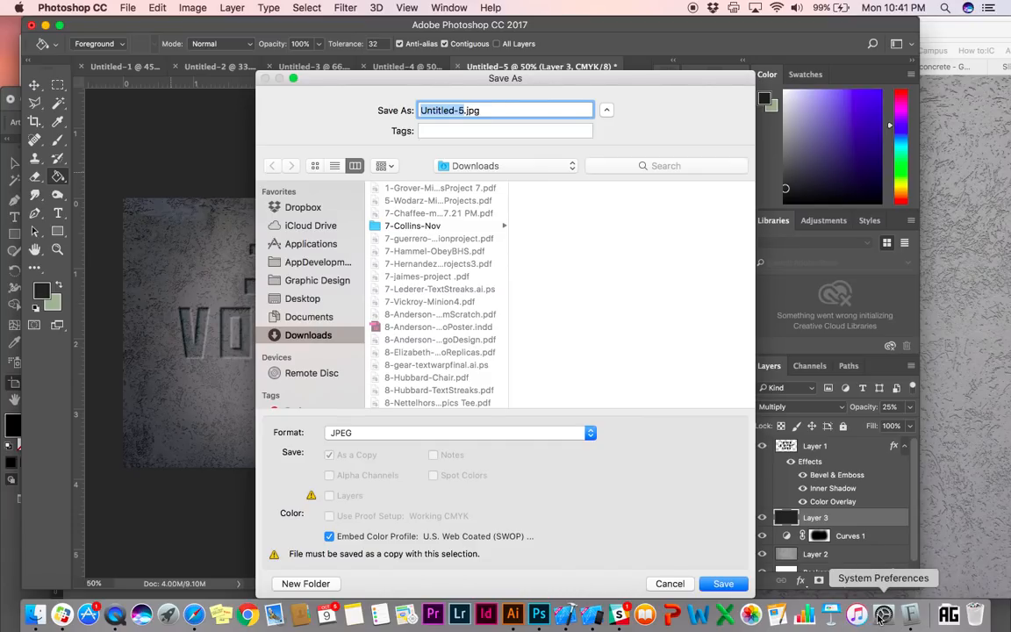
{"action": "left_click", "coordinate": [302, 282]}
Name the JPEG file "backround stamp" and save it
{"action": "type", "text": "backrou"}
{"action": "type", "text": "nd"}
{"action": "type", "text": " stmap"}
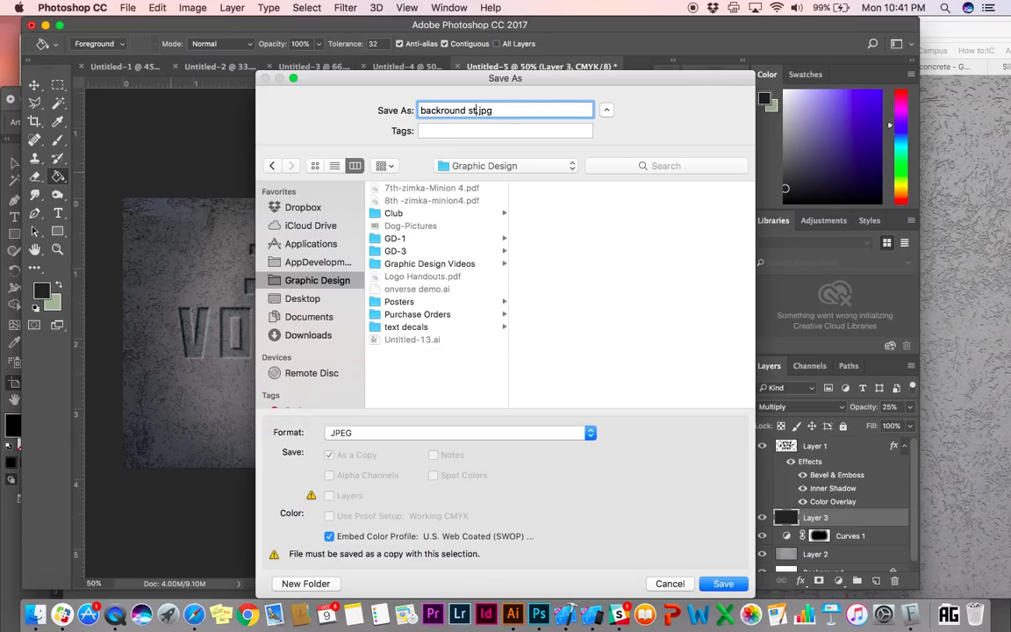
{"action": "key", "text": "BackSpace"}
{"action": "key", "text": "BackSpace"}
{"action": "key", "text": "BackSpace"}
{"action": "type", "text": "amp"}
{"action": "left_click", "coordinate": [721, 583]}
Switch to System Preferences and browse to the Graphic Design folder to add a picture source for the desktop background
{"action": "left_click", "coordinate": [884, 618]}
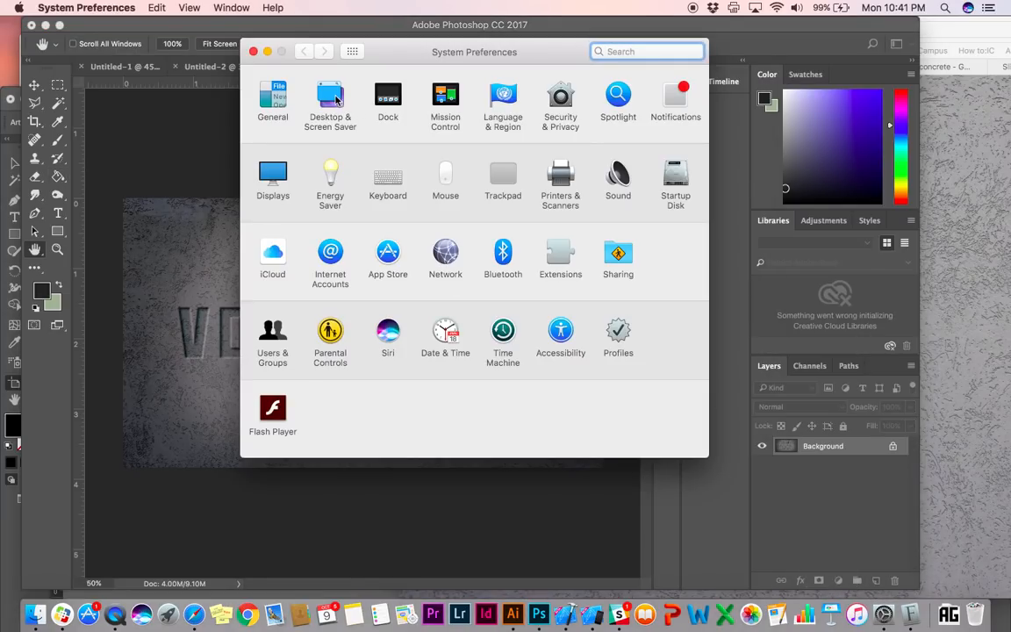
{"action": "left_click", "coordinate": [332, 99]}
{"action": "left_click", "coordinate": [439, 89]}
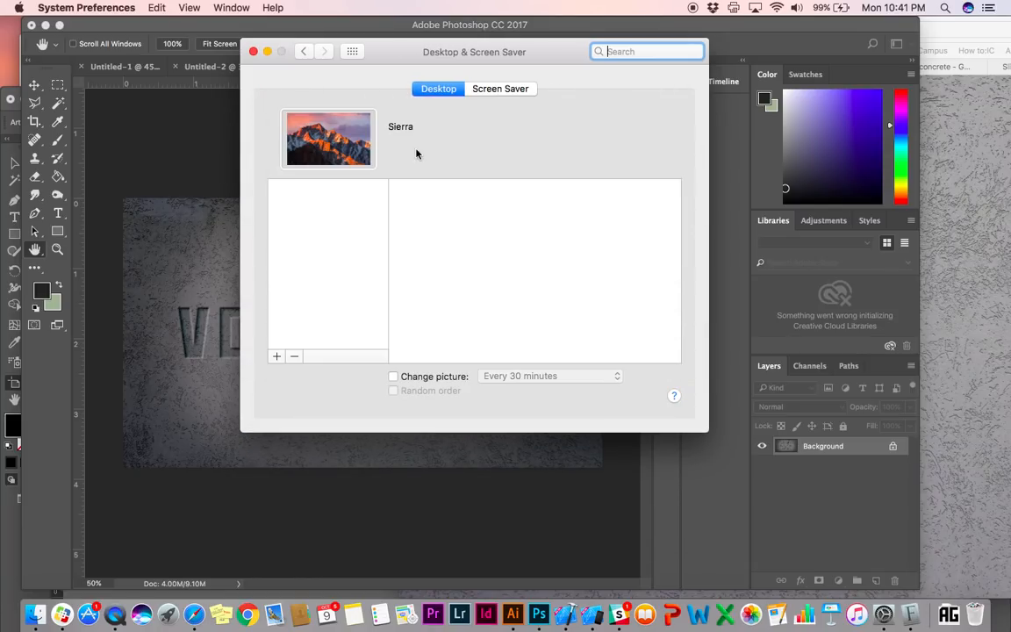
{"action": "left_click", "coordinate": [274, 241]}
{"action": "left_click", "coordinate": [277, 355]}
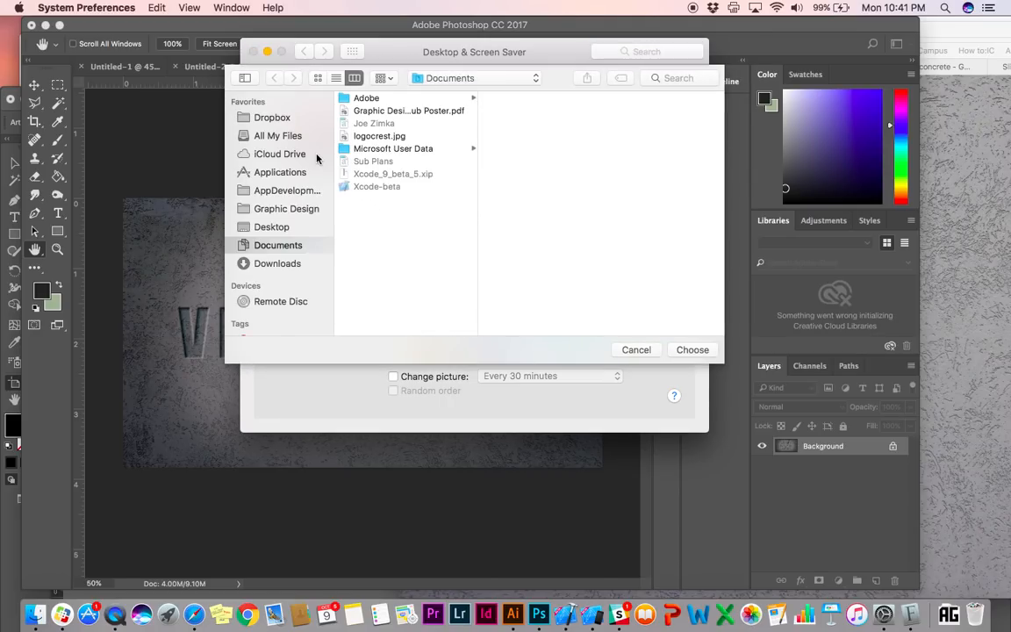
{"action": "left_click", "coordinate": [280, 210]}
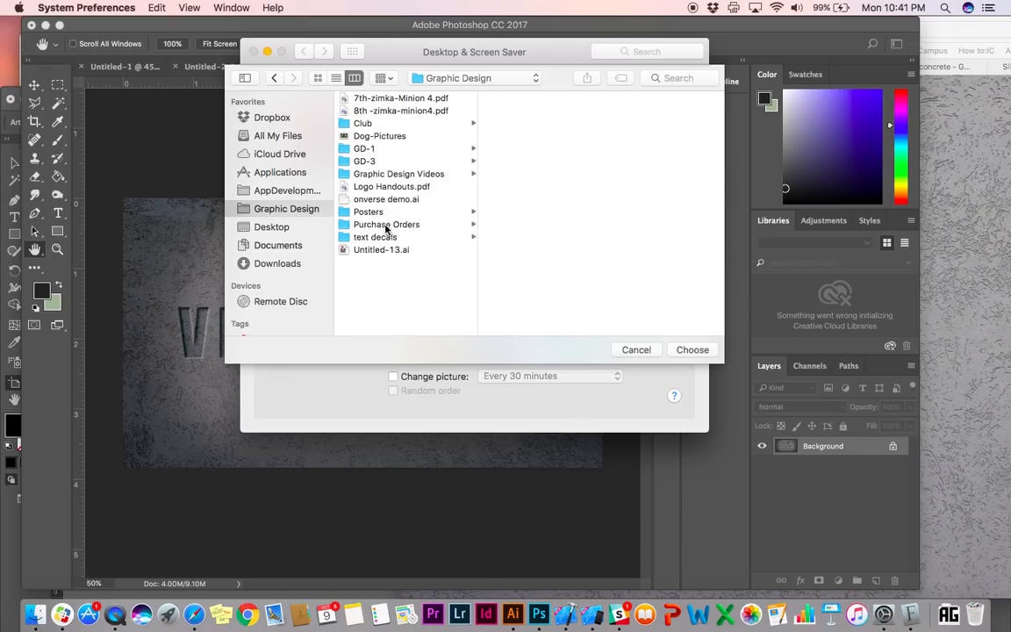
Search the Mac for "stamped" in the file chooser, and return to the Graphic Design folder
{"action": "left_click", "coordinate": [665, 79]}
{"action": "type", "text": "stamps"}
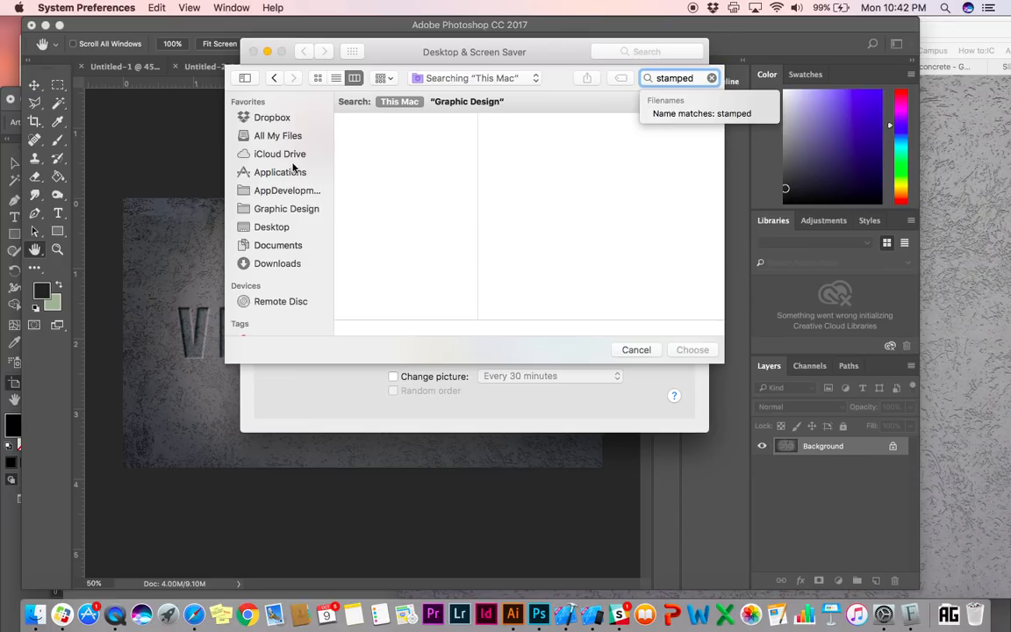
{"action": "left_click", "coordinate": [274, 208]}
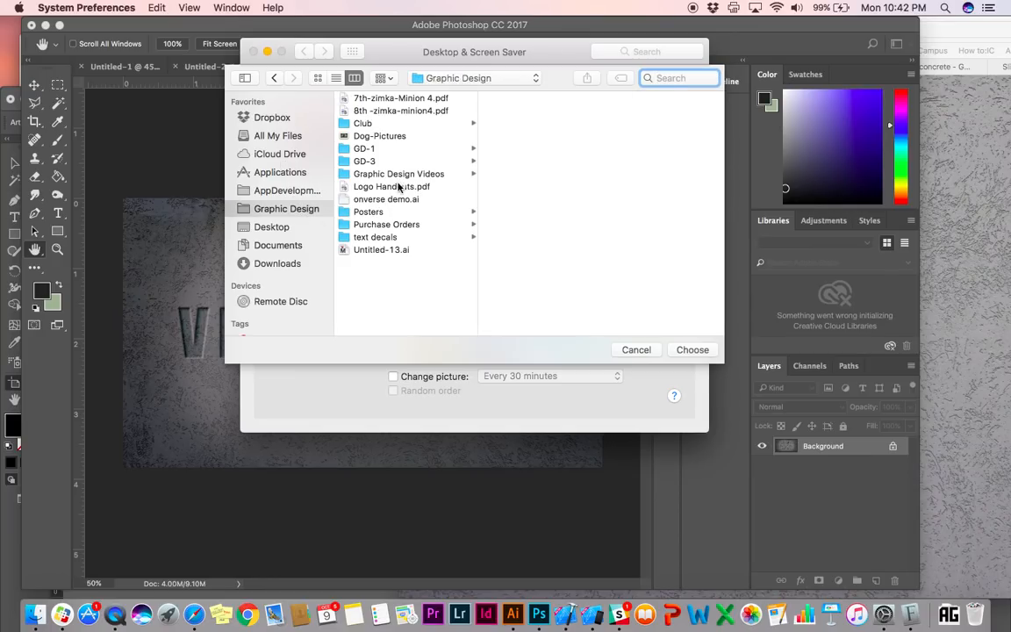
Switch back to Photoshop and finish the JPEG save with quality 12 (Maximum) and Baseline ("Standard") format
{"action": "left_click", "coordinate": [431, 522]}
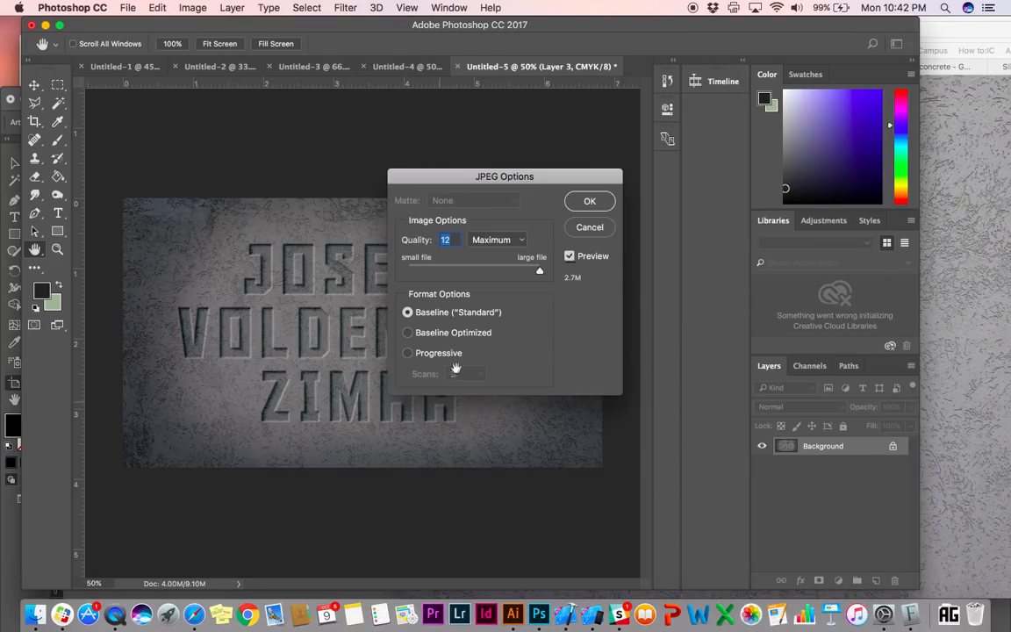
{"action": "left_click", "coordinate": [591, 202]}
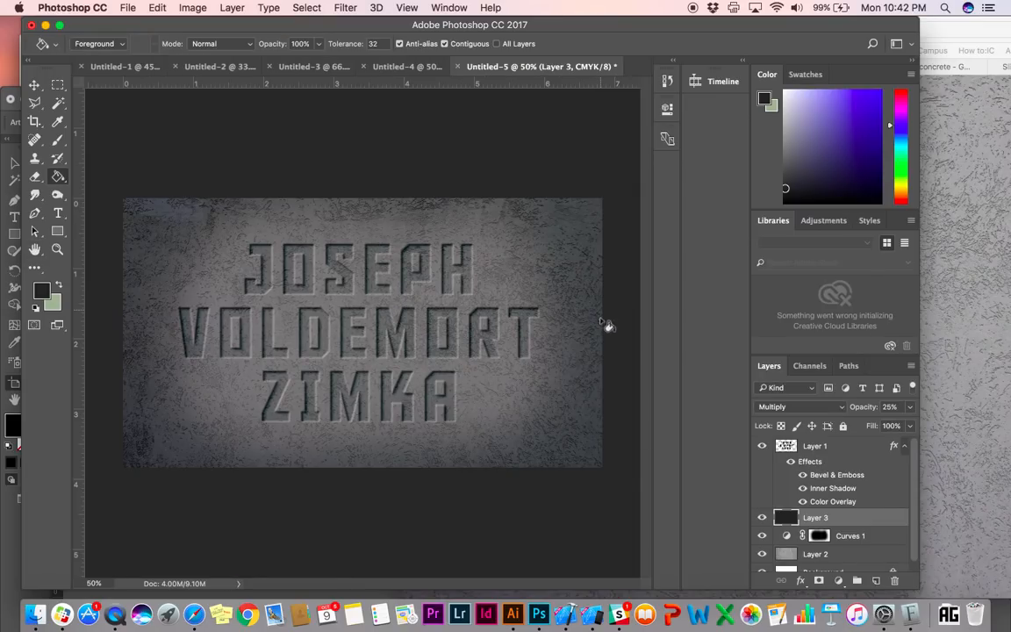
Return to System Preferences and choose "backround stamp.jpg" from the Graphic Design folder as the desktop picture
{"action": "left_click", "coordinate": [884, 617]}
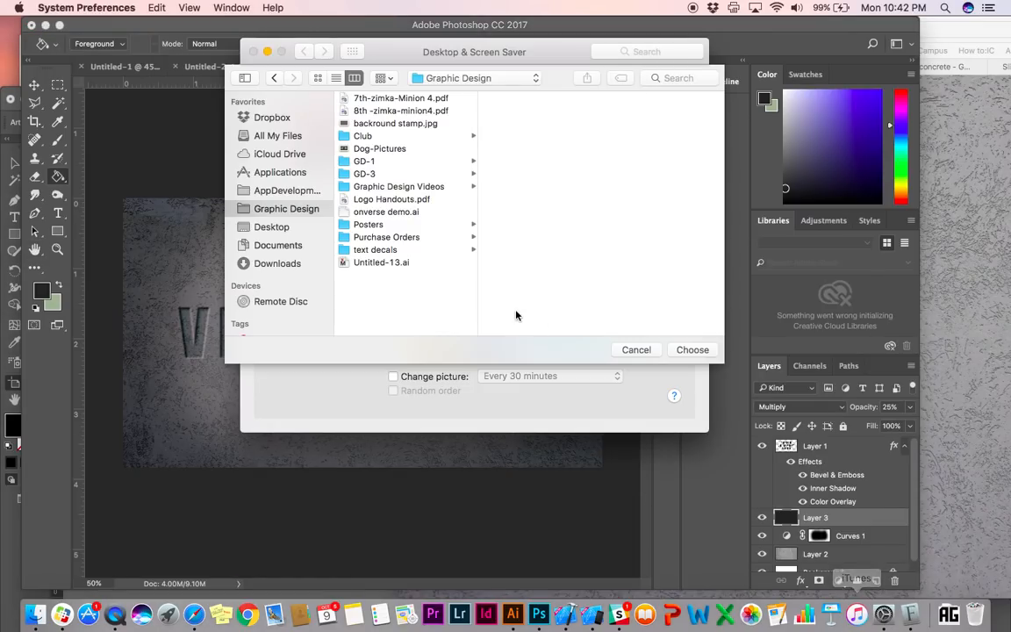
{"action": "left_click", "coordinate": [383, 125]}
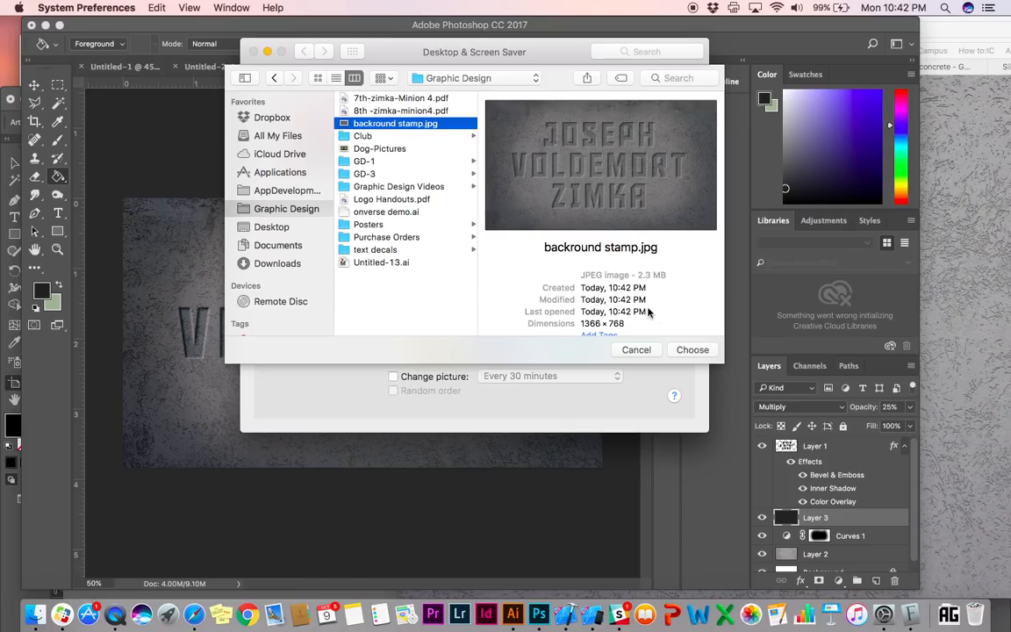
{"action": "left_click", "coordinate": [690, 349]}
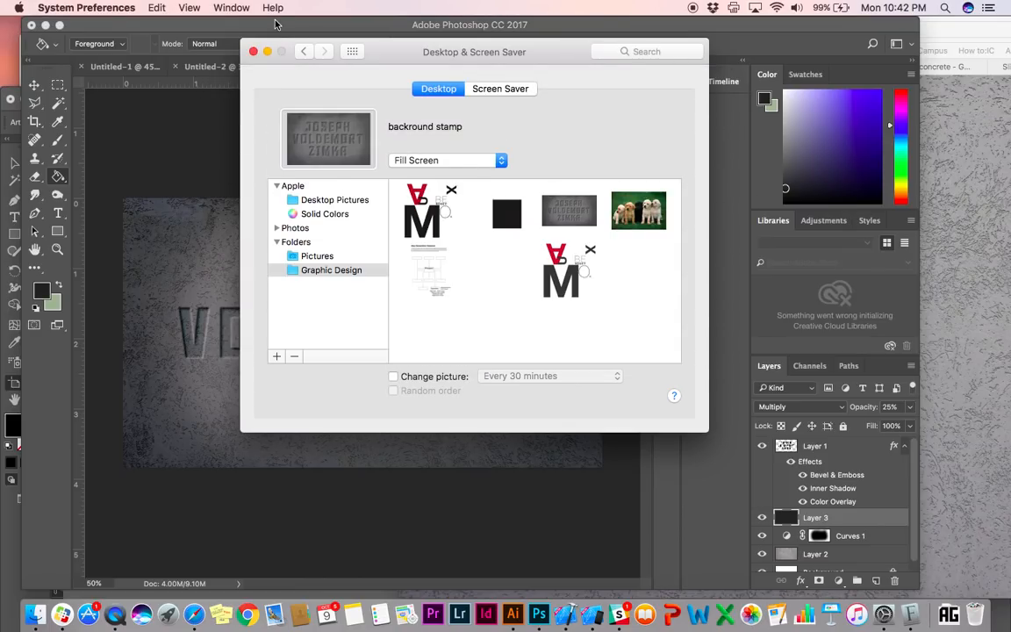
{"action": "left_click", "coordinate": [310, 123]}
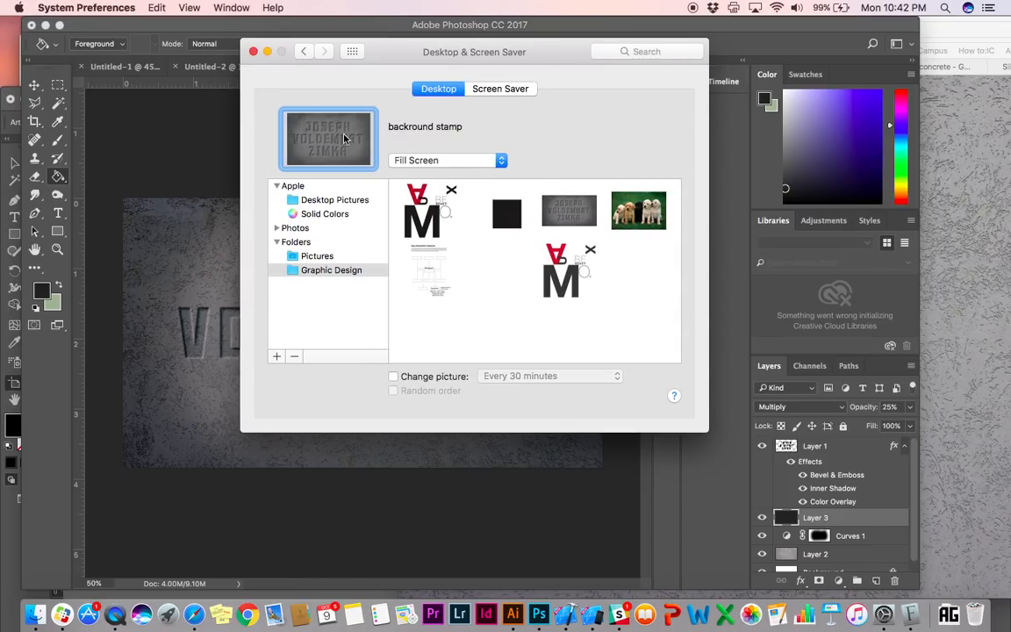
{"action": "left_click", "coordinate": [565, 210]}
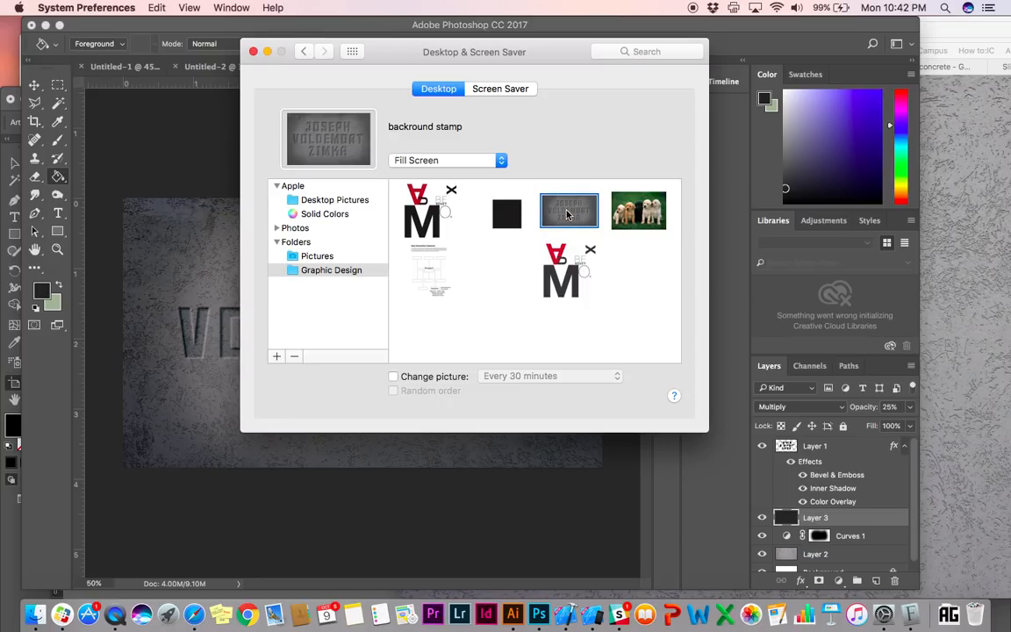
Check the desktop and its neighbouring space for the wallpaper, and reselect the backround stamp picture
{"action": "mouse_move", "coordinate": [1, 1]}
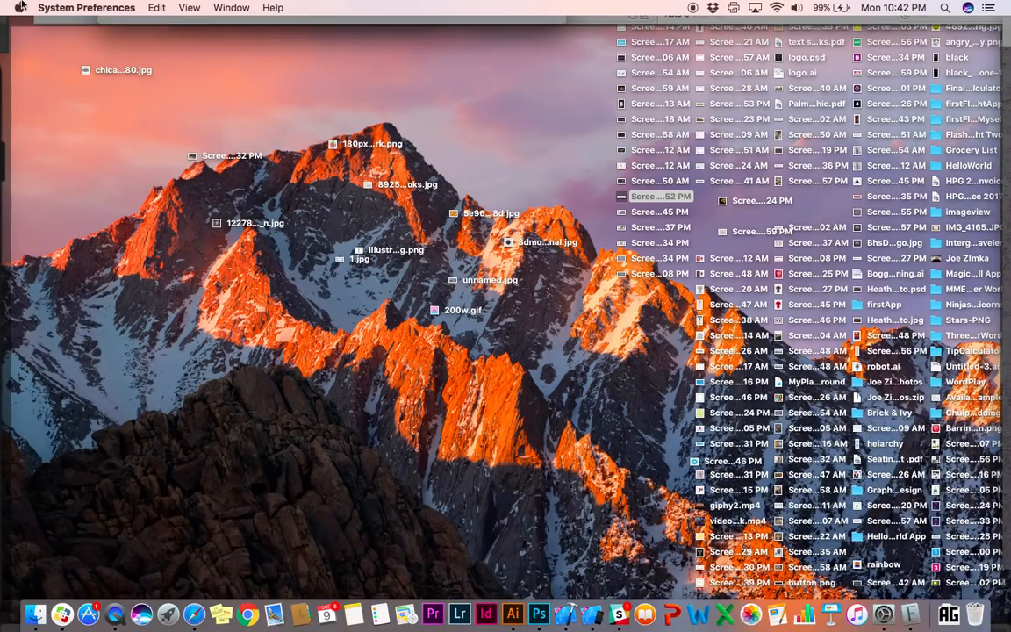
{"action": "key", "text": "ctrl+Right"}
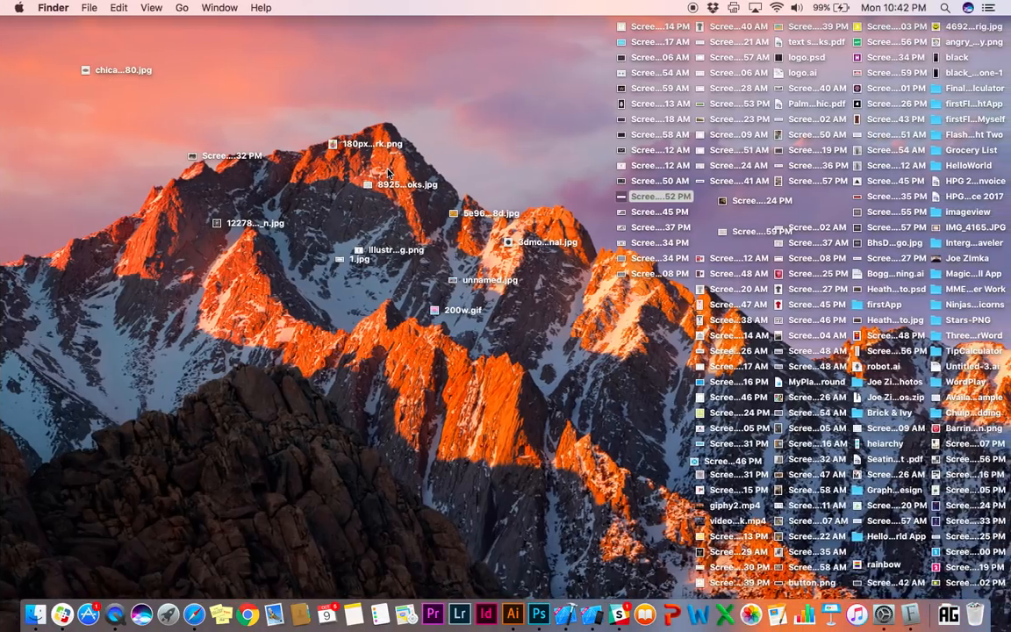
{"action": "key", "text": "ctrl+Left"}
{"action": "left_click", "coordinate": [565, 211]}
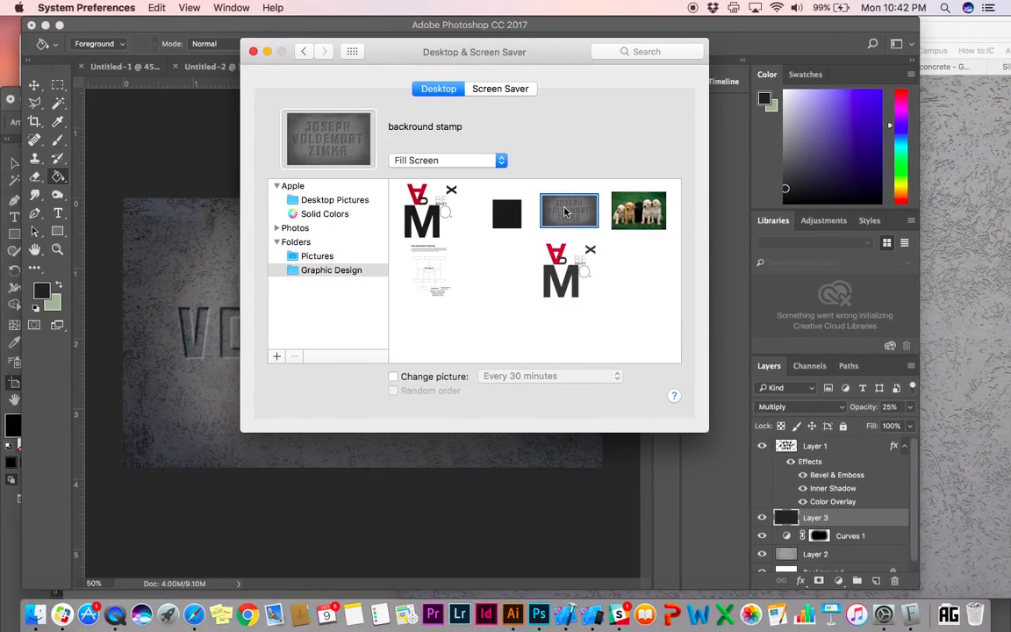
Set the desktop picture to Fit to Screen, check it on the desktop, and close System Preferences
{"action": "left_click", "coordinate": [422, 157]}
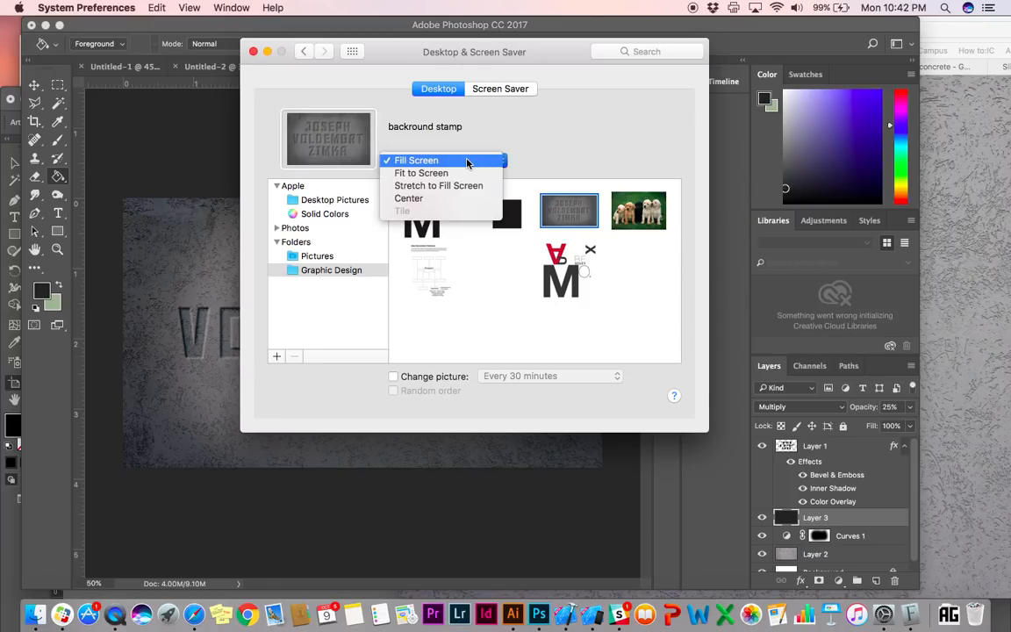
{"action": "left_click", "coordinate": [455, 172]}
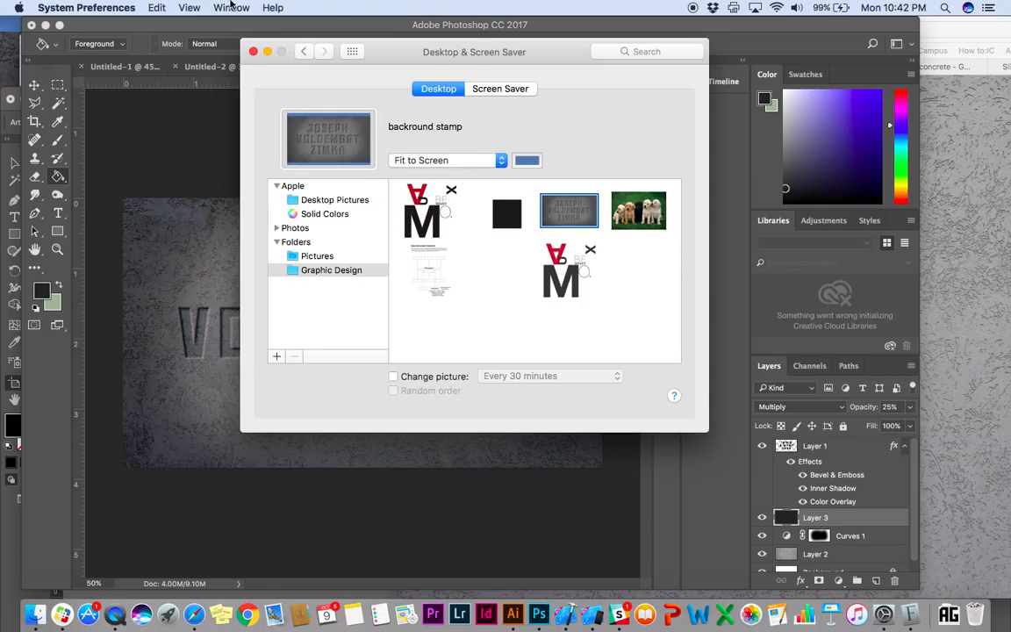
{"action": "mouse_move", "coordinate": [1, 2]}
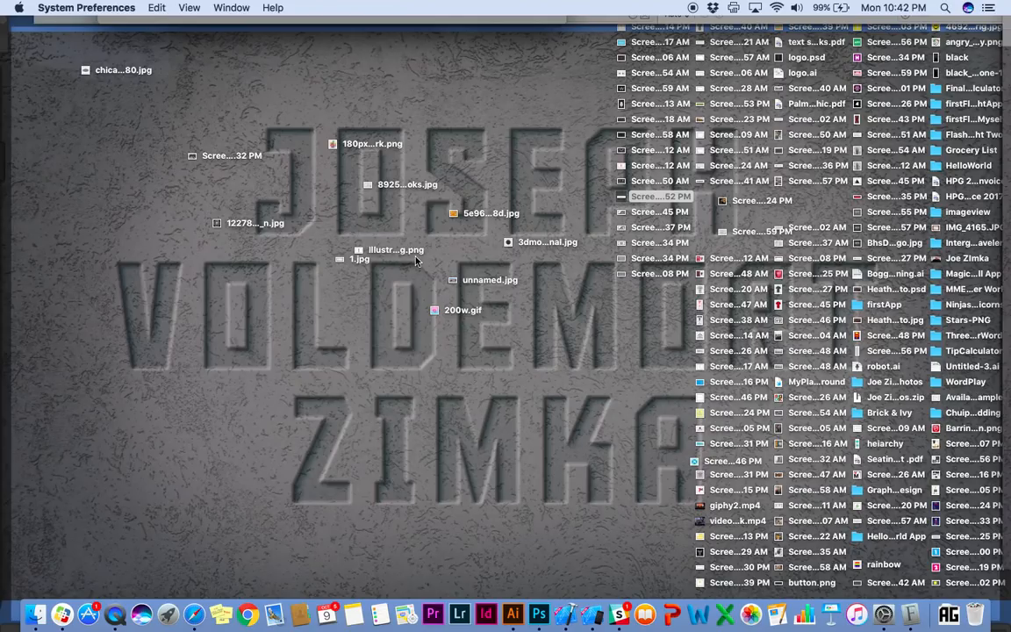
{"action": "key", "text": "ctrl+Right"}
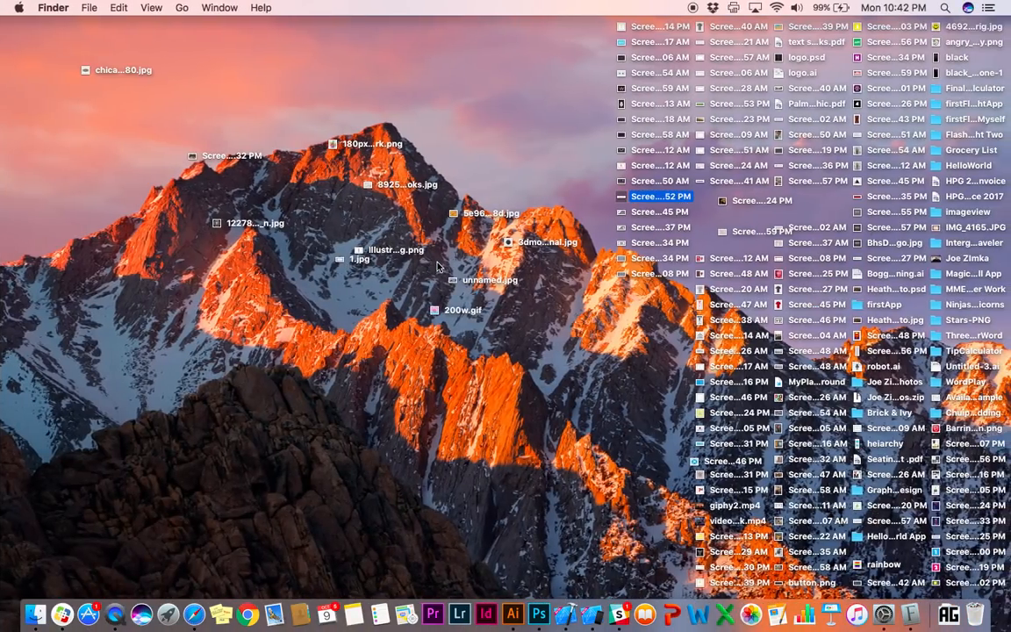
{"action": "key", "text": "ctrl+Left"}
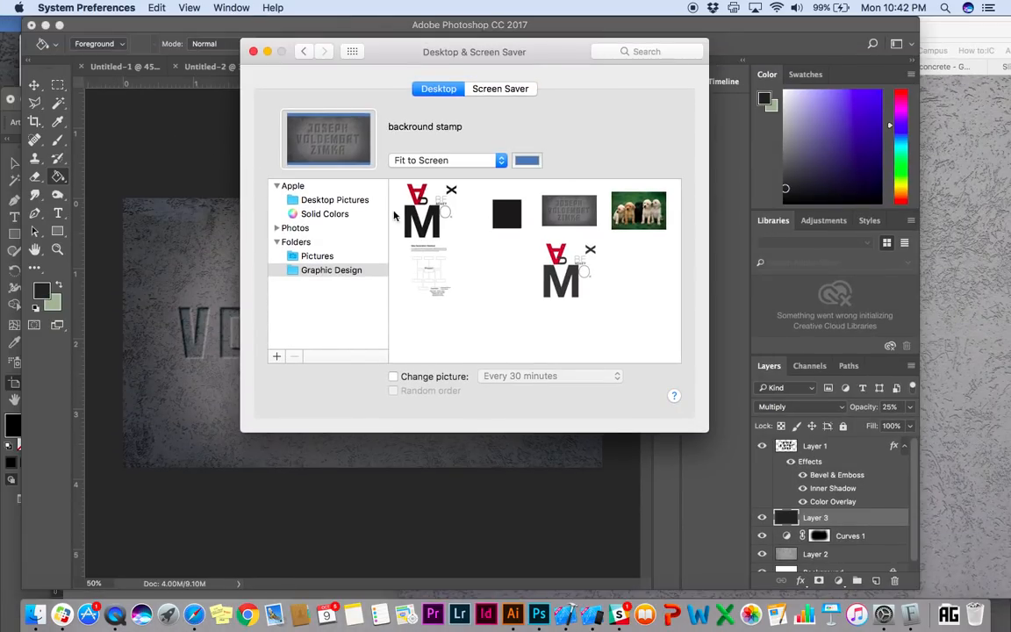
{"action": "left_click", "coordinate": [254, 51]}
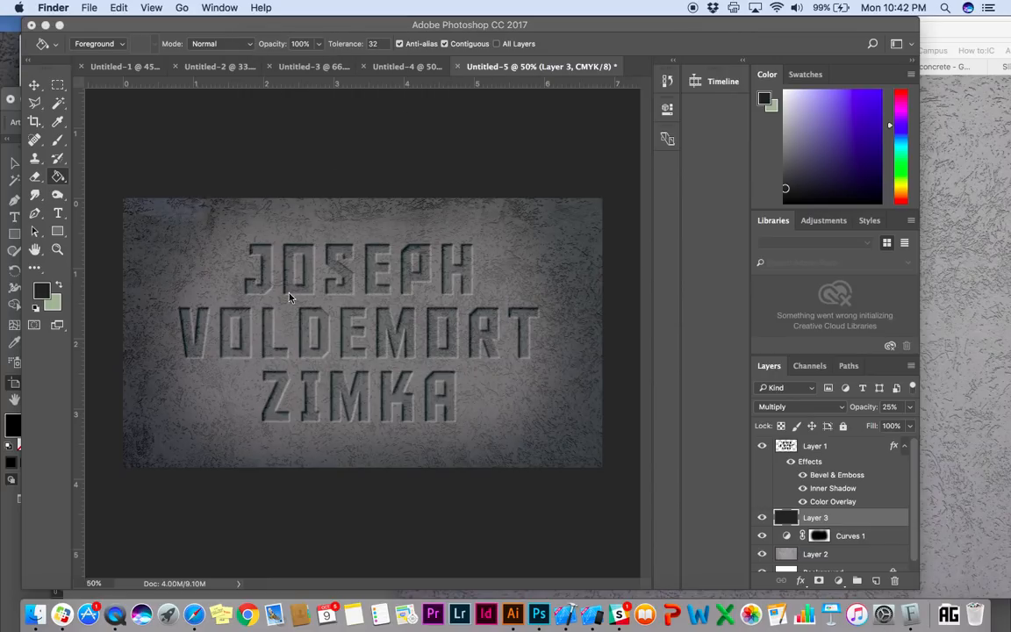